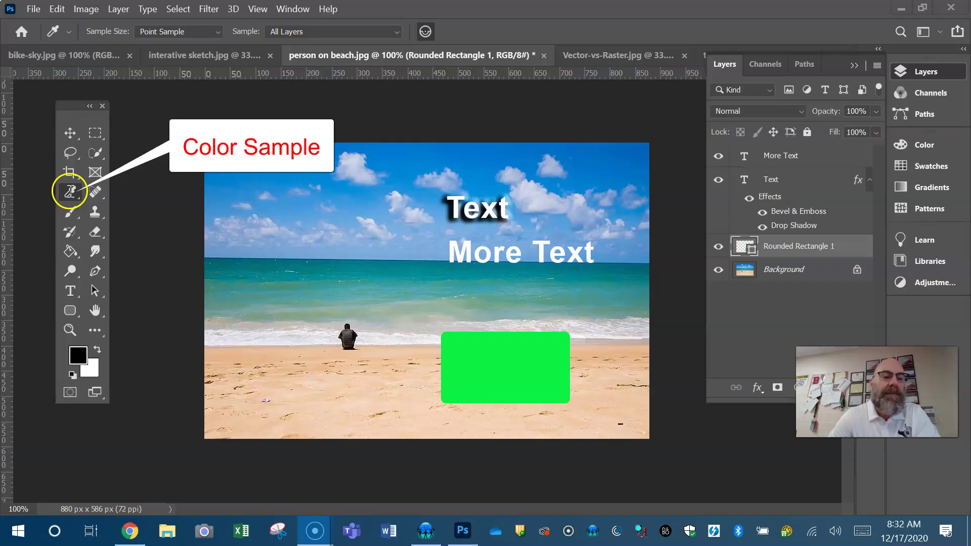
With the Eyedropper, sample the green rectangle, select the Background layer, then sample the sky's blue
{"action": "left_click", "coordinate": [71, 191]}
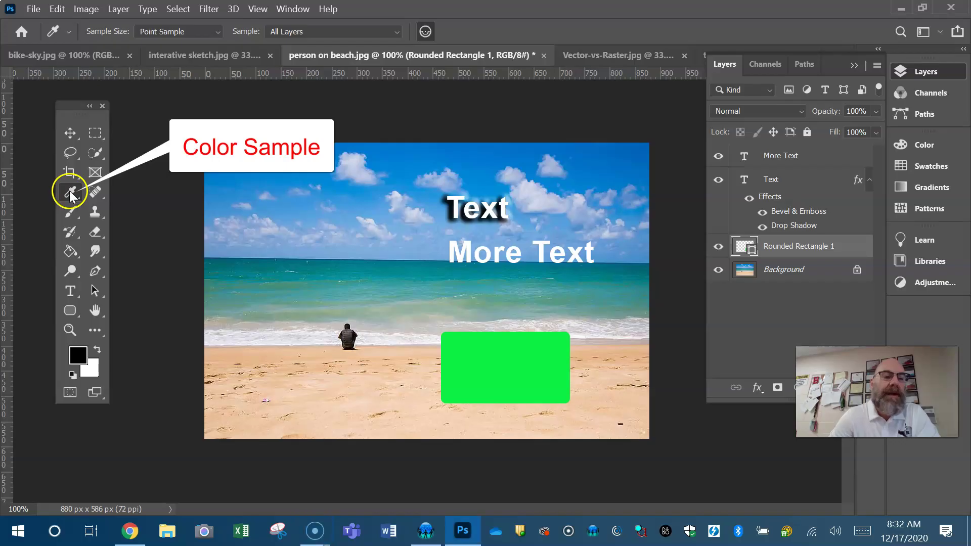
{"action": "left_click", "coordinate": [489, 348]}
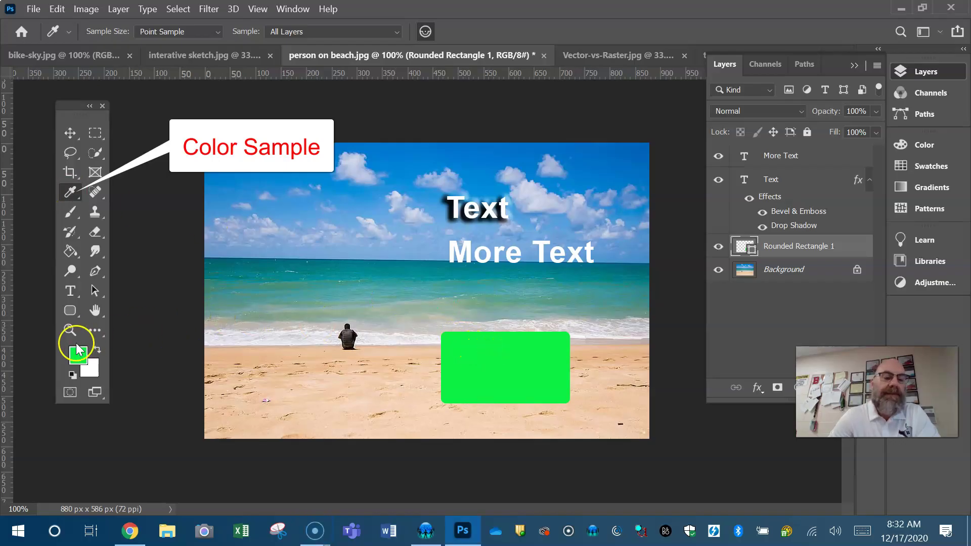
{"action": "left_click", "coordinate": [801, 272]}
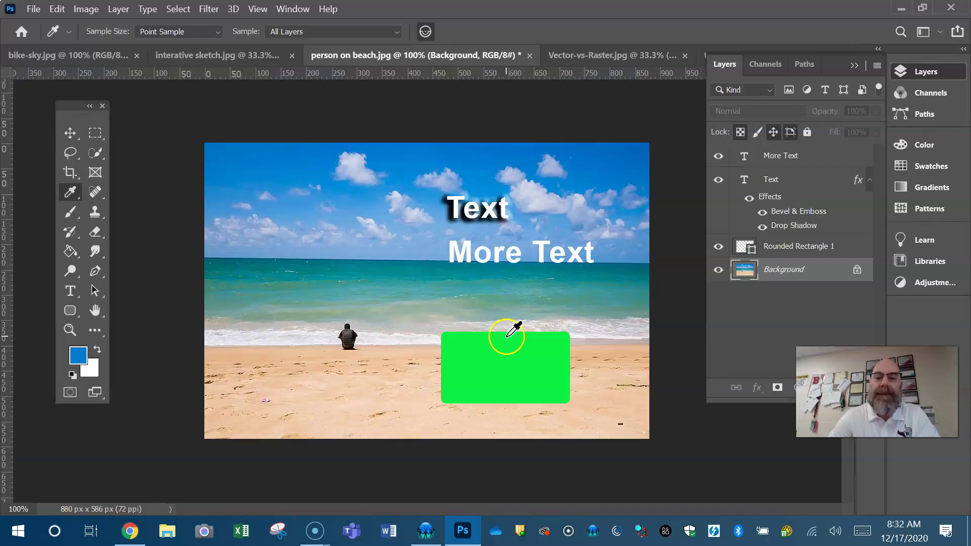
Recolour the word 'Text' to blue eyedropped from the sky and commit the edit
{"action": "left_click", "coordinate": [71, 291]}
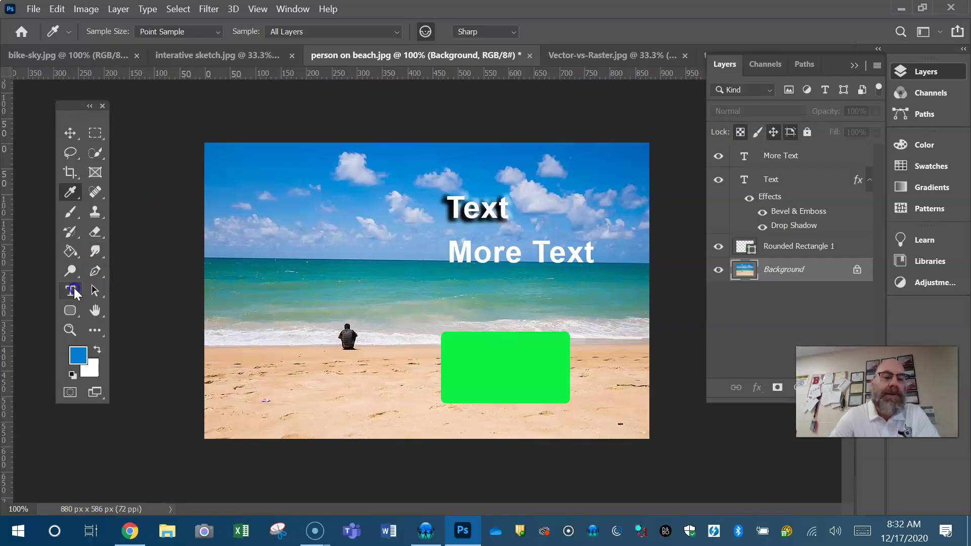
{"action": "left_click", "coordinate": [478, 208]}
{"action": "double_click", "coordinate": [478, 207]}
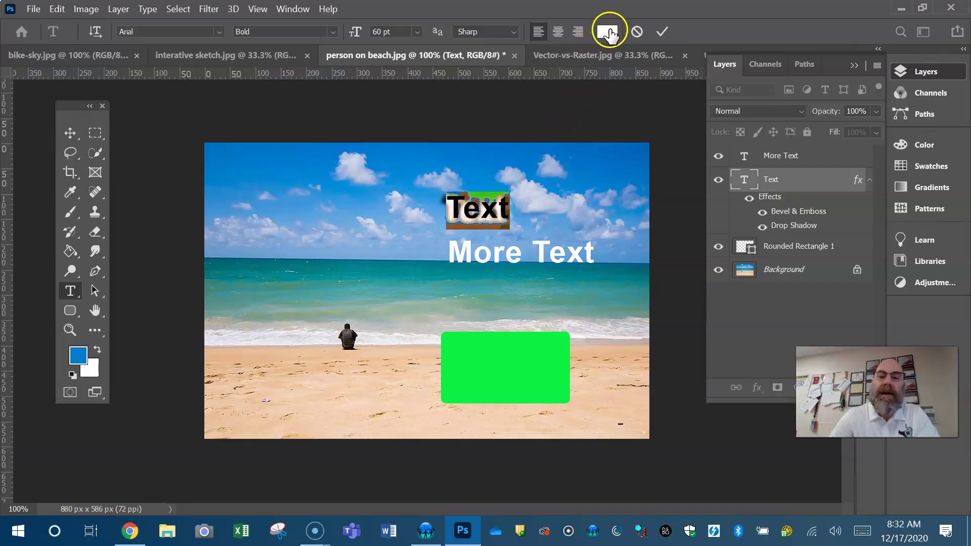
{"action": "left_click", "coordinate": [607, 33]}
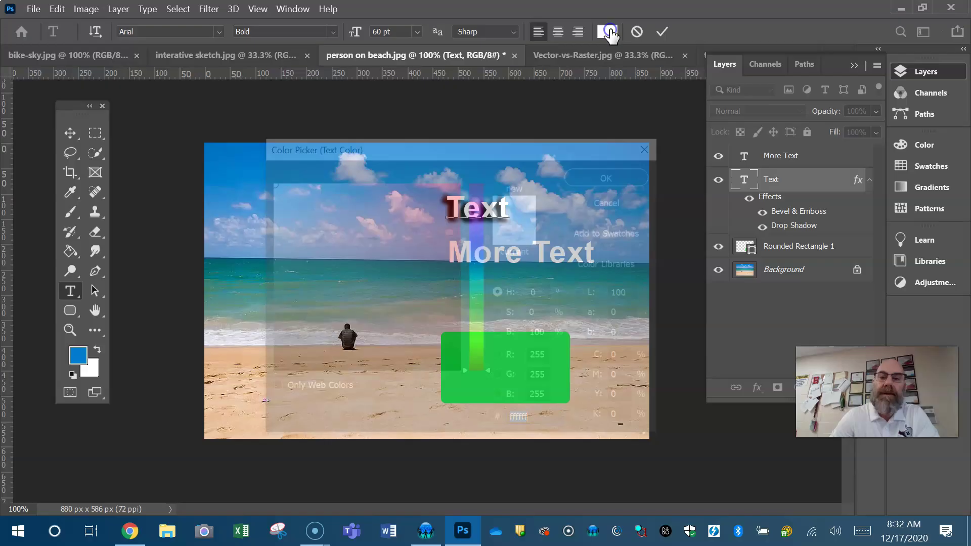
{"action": "left_click_drag", "start_coordinate": [429, 151], "coordinate": [683, 82]}
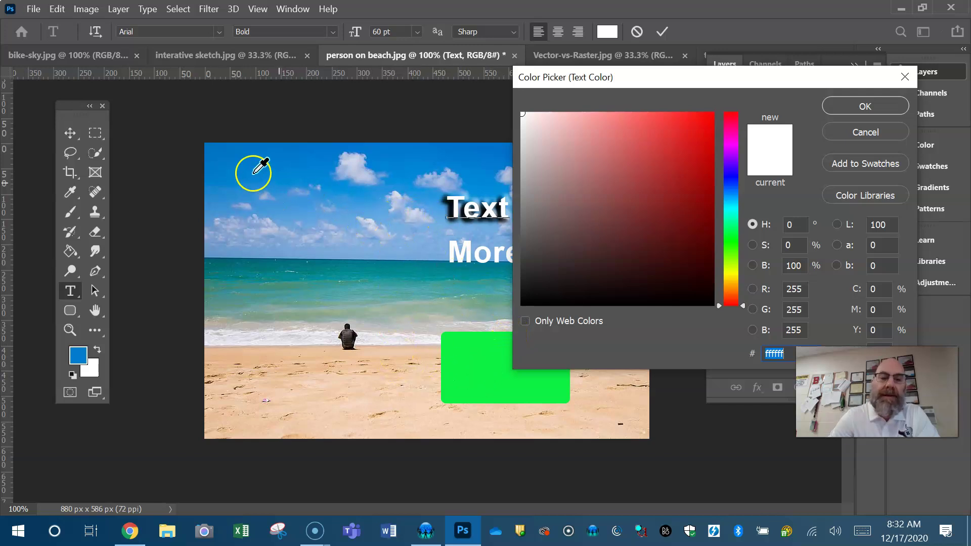
{"action": "left_click", "coordinate": [251, 156]}
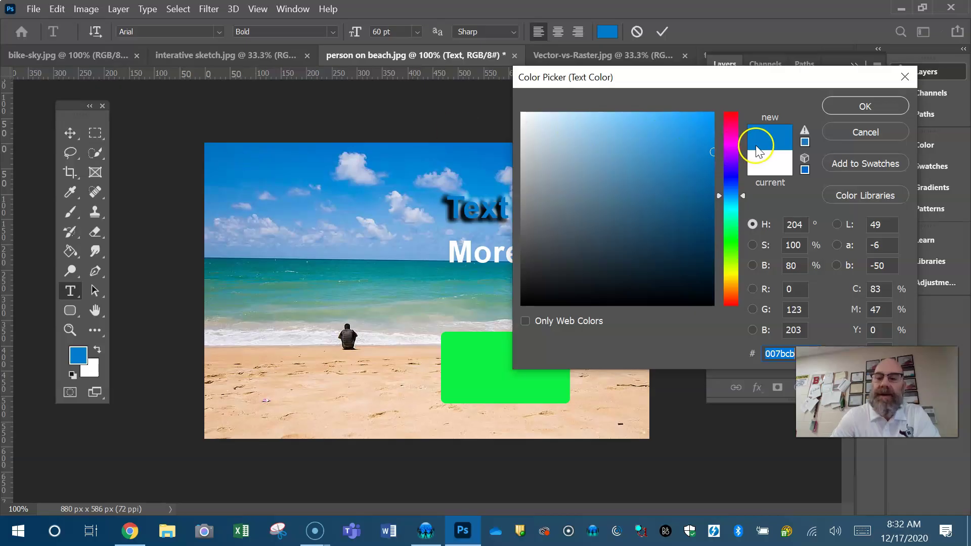
{"action": "left_click", "coordinate": [866, 106]}
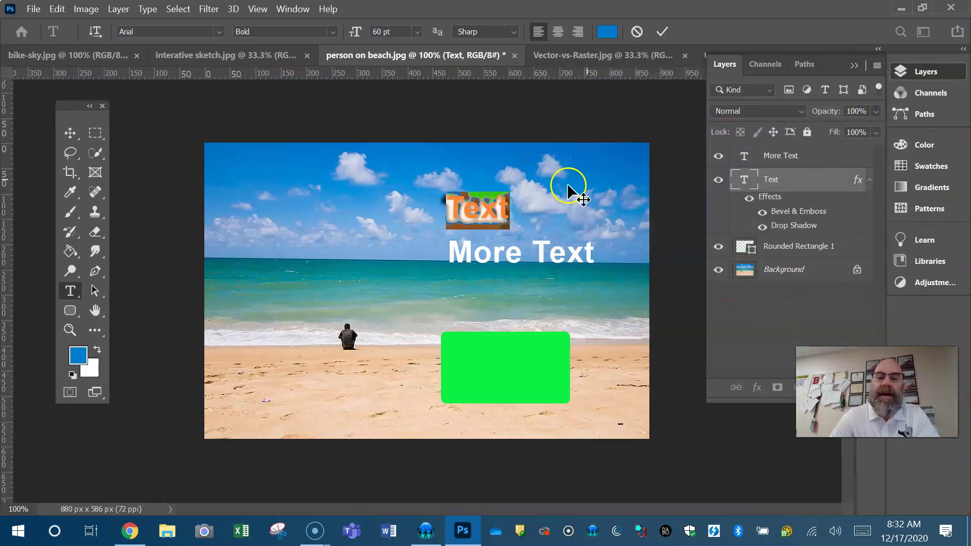
{"action": "left_click", "coordinate": [663, 33]}
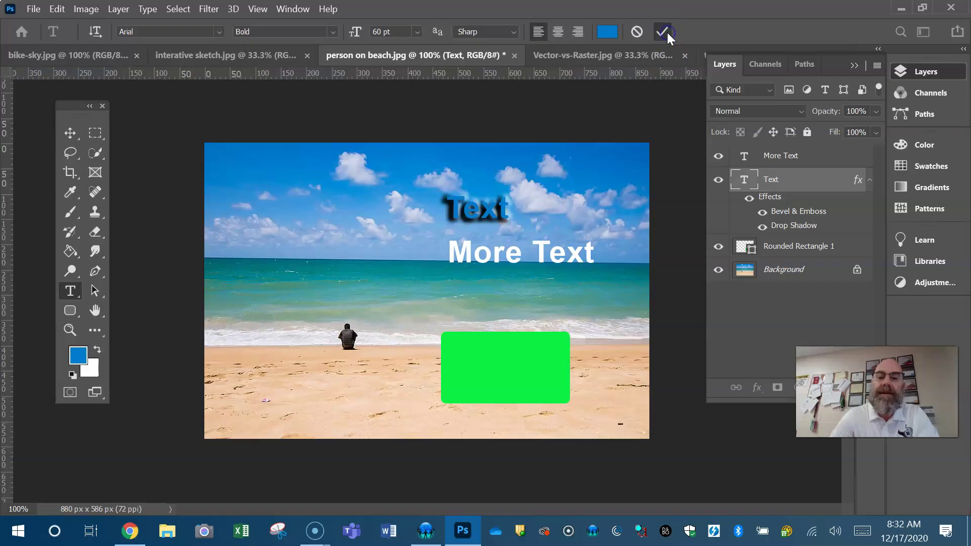
Recolour 'Text' with green eyedropped from the rounded rectangle and commit the edit
{"action": "double_click", "coordinate": [477, 216]}
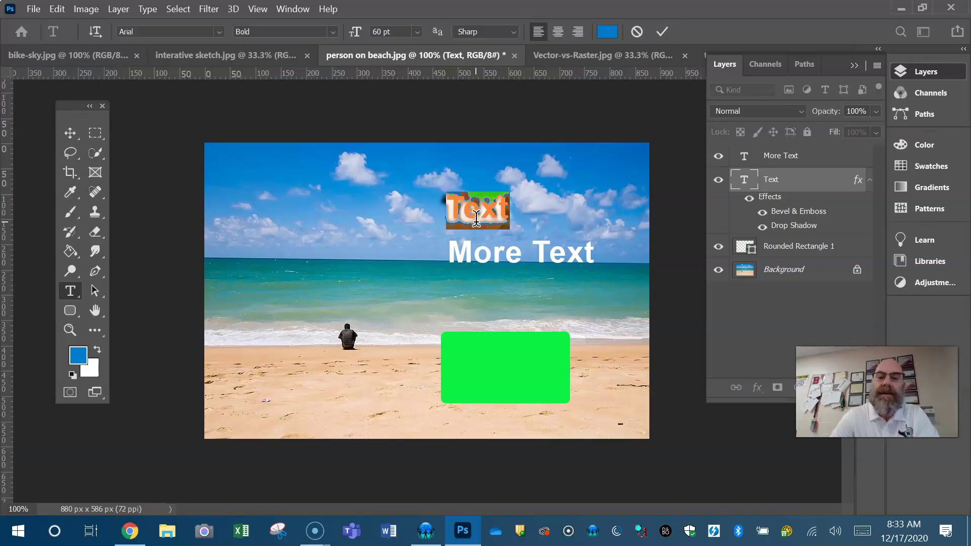
{"action": "left_click", "coordinate": [608, 31]}
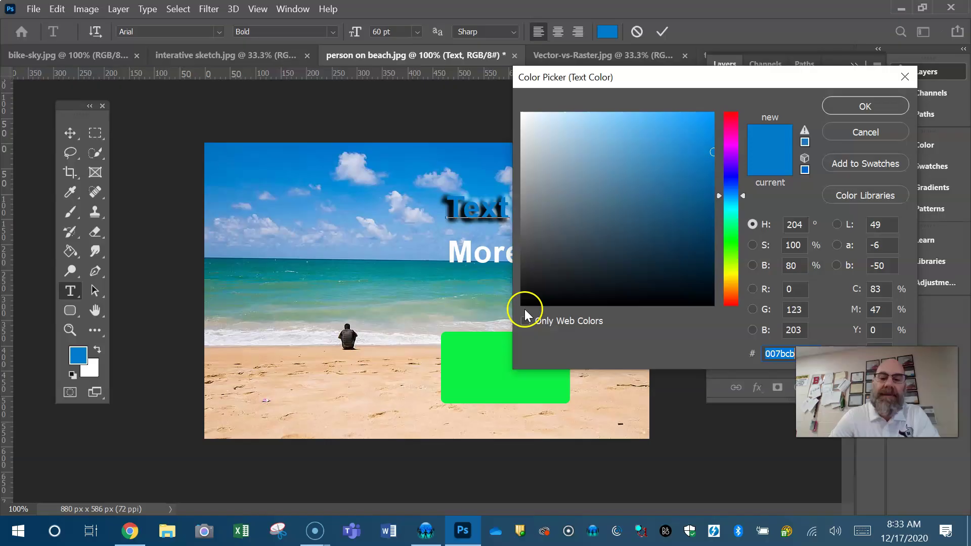
{"action": "left_click", "coordinate": [487, 369]}
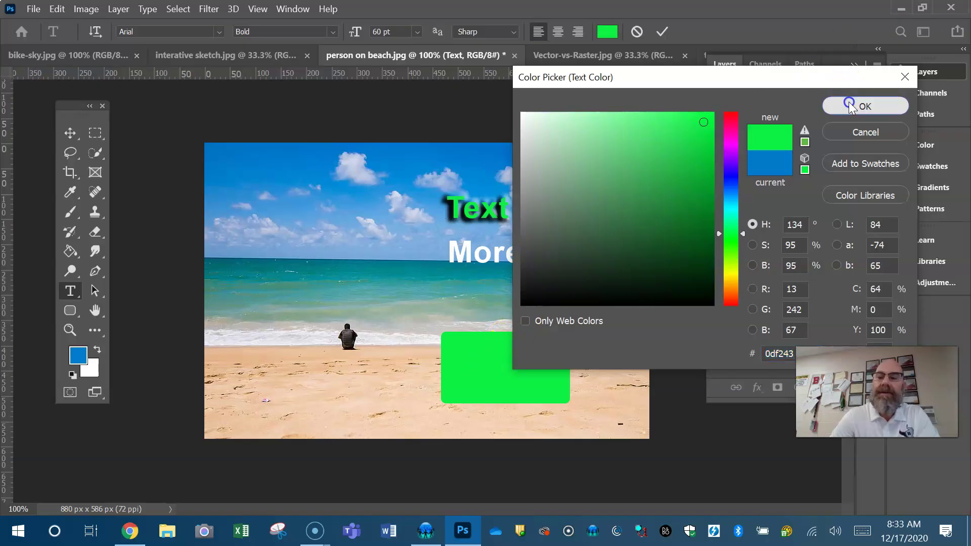
{"action": "left_click", "coordinate": [866, 106]}
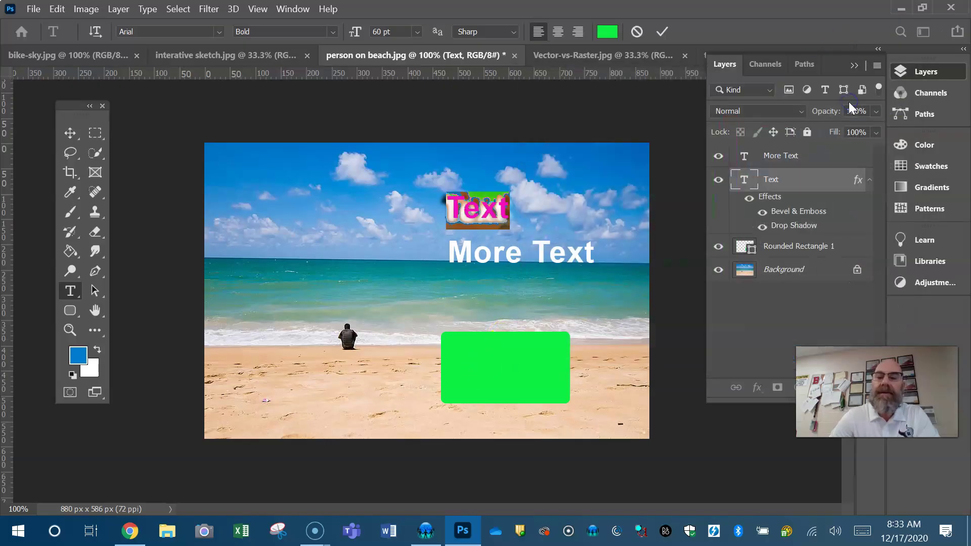
{"action": "left_click", "coordinate": [661, 33]}
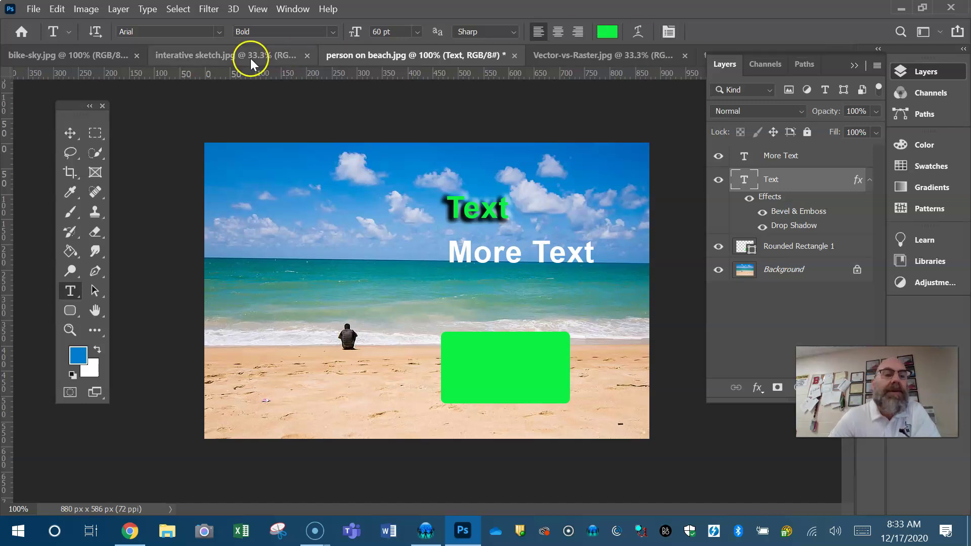
{"action": "left_click", "coordinate": [33, 9]}
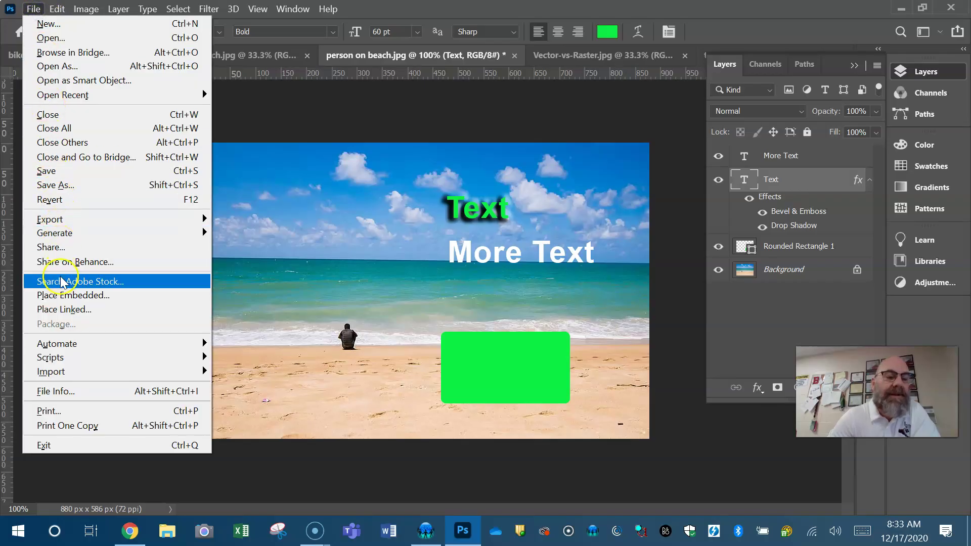
{"action": "left_click", "coordinate": [73, 391]}
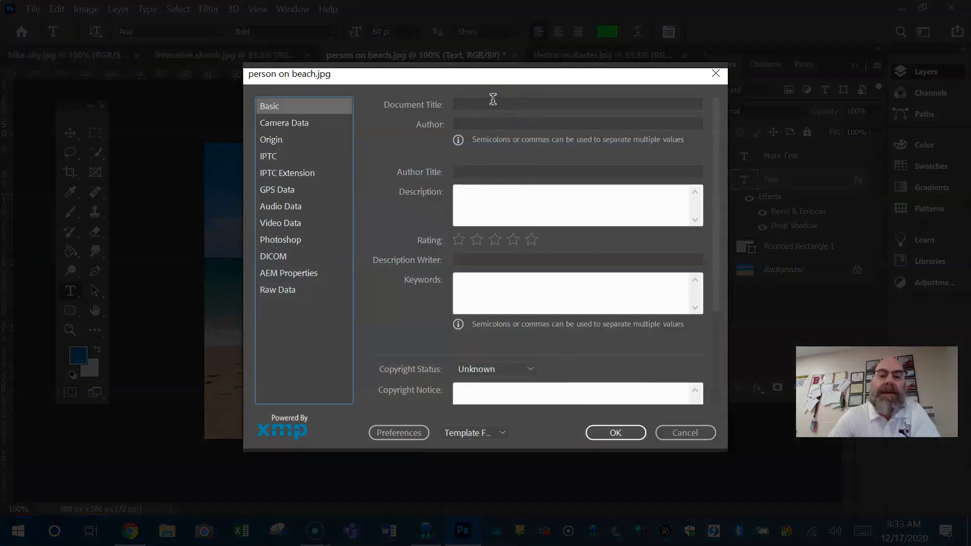
{"action": "left_click", "coordinate": [492, 122]}
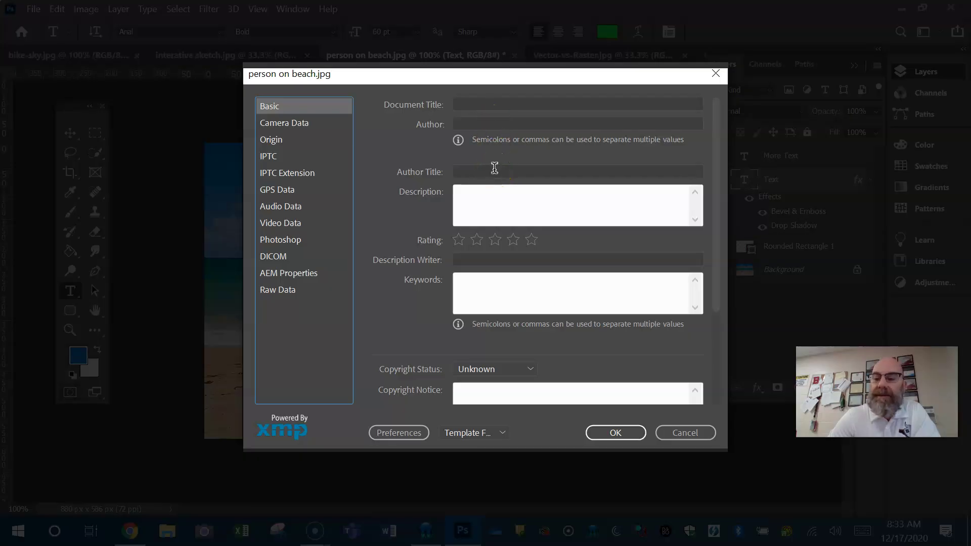
{"action": "left_click", "coordinate": [497, 195]}
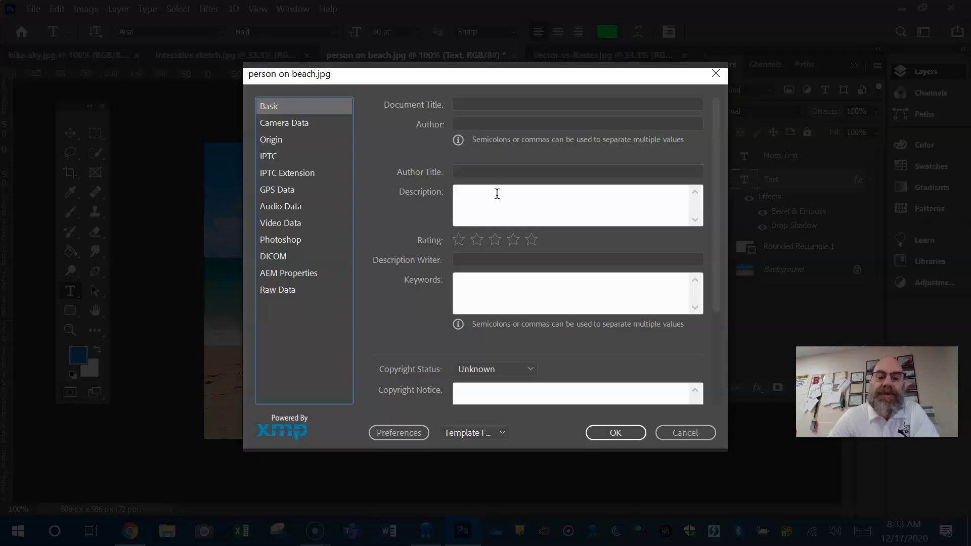
{"action": "left_click", "coordinate": [482, 286]}
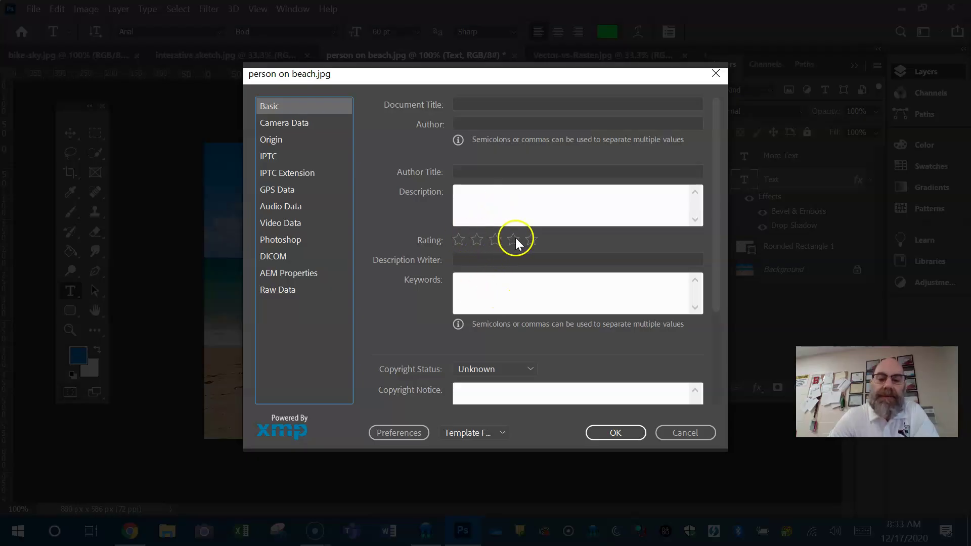
{"action": "left_click", "coordinate": [531, 369]}
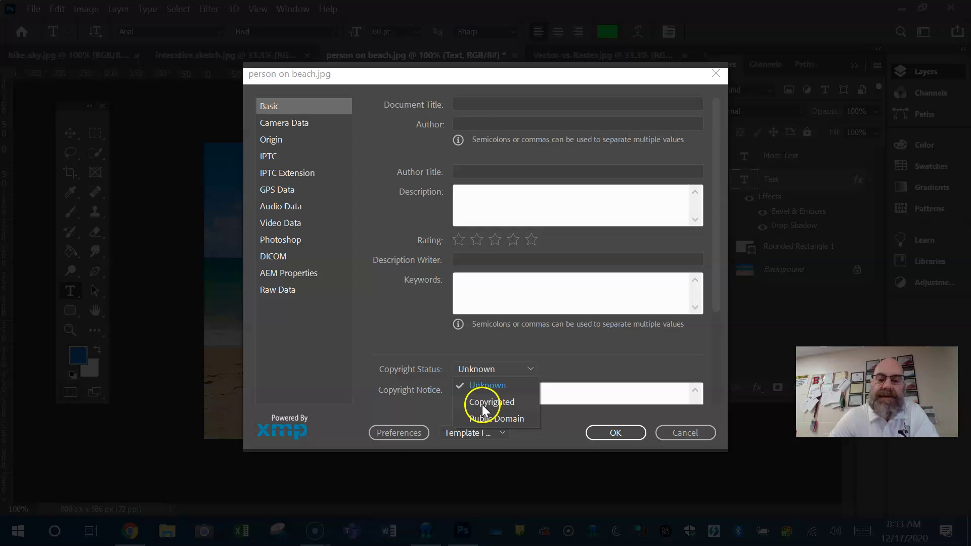
{"action": "left_click", "coordinate": [516, 402]}
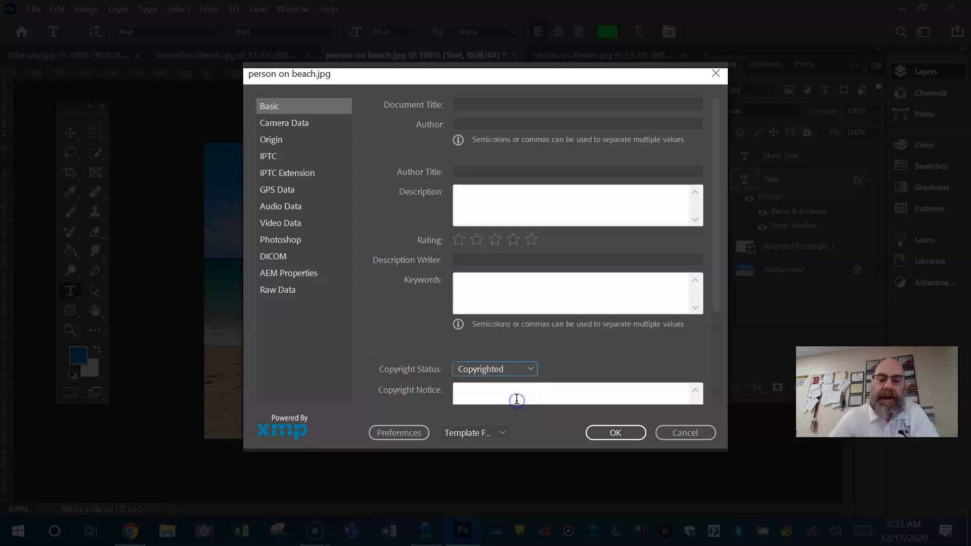
{"action": "scroll", "coordinate": [535, 343], "scroll_direction": "down", "scroll_amount": 3}
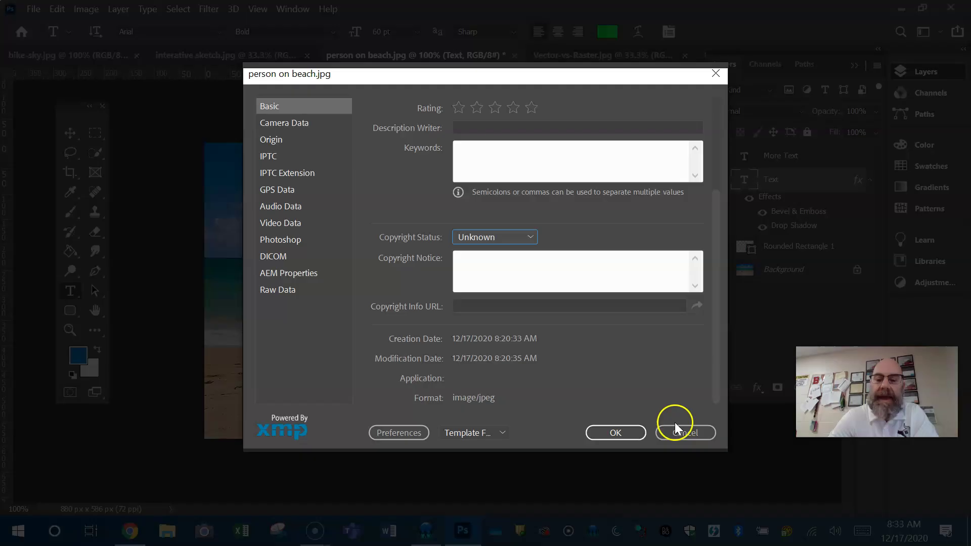
{"action": "left_click", "coordinate": [683, 432]}
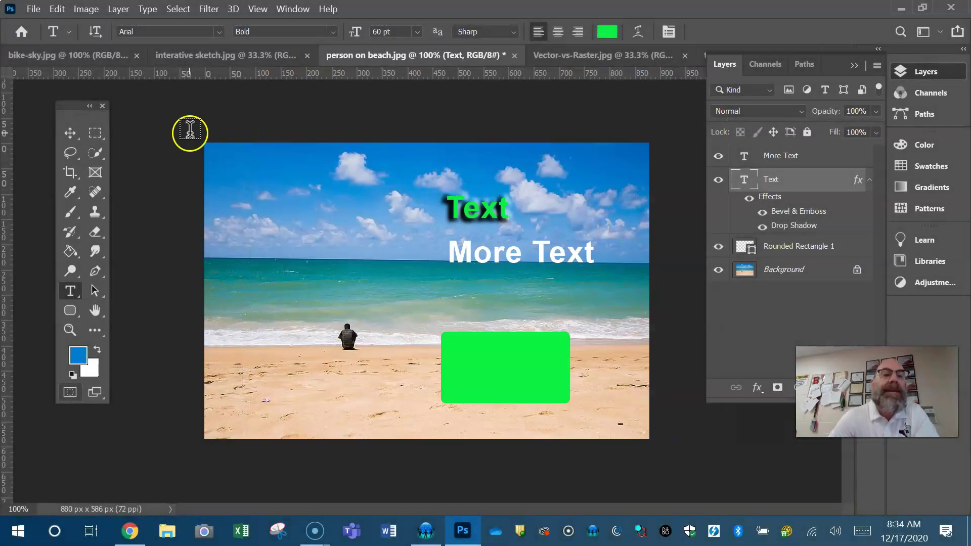
In bike-sky.jpg, marquee-select the full-width white top band plus a strip of sky
{"action": "left_click", "coordinate": [105, 55]}
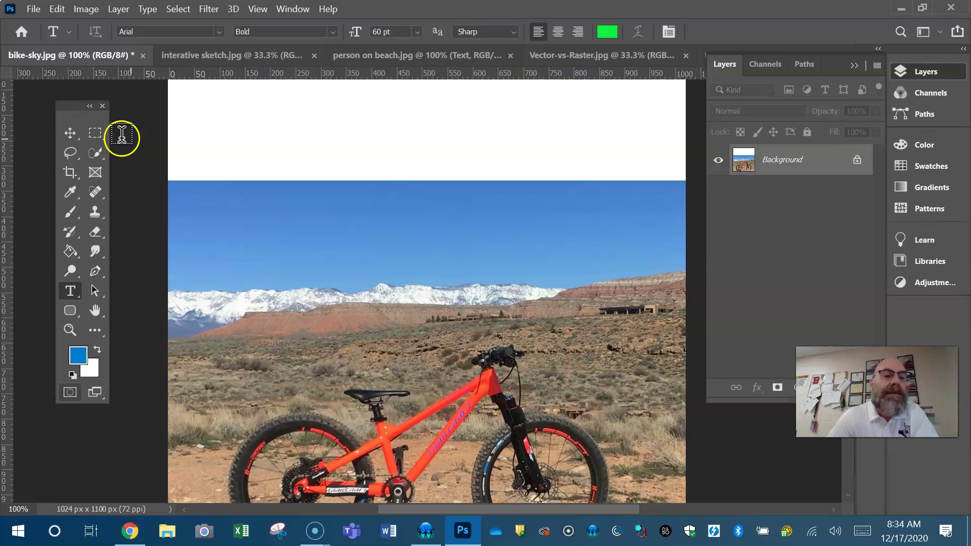
{"action": "left_click", "coordinate": [94, 135]}
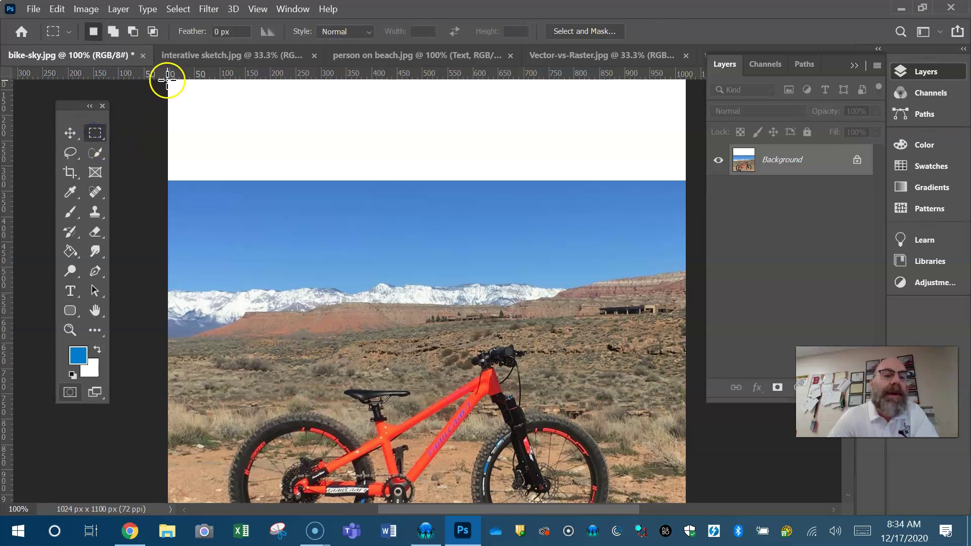
{"action": "mouse_move", "coordinate": [169, 80]}
{"action": "left_mouse_down"}
{"action": "mouse_move", "coordinate": [575, 114]}
{"action": "mouse_move", "coordinate": [715, 164]}
{"action": "left_mouse_up"}
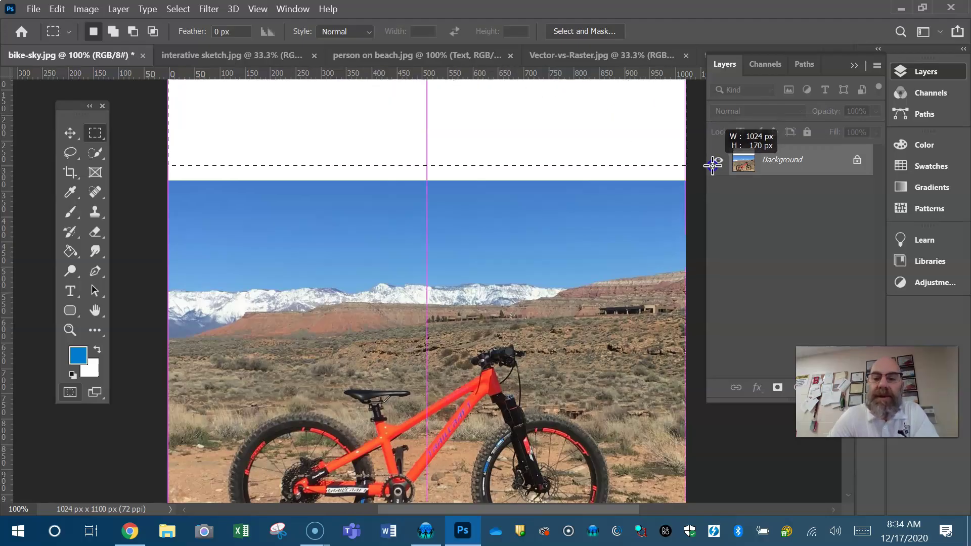
{"action": "left_click_drag", "start_coordinate": [715, 163], "coordinate": [715, 203]}
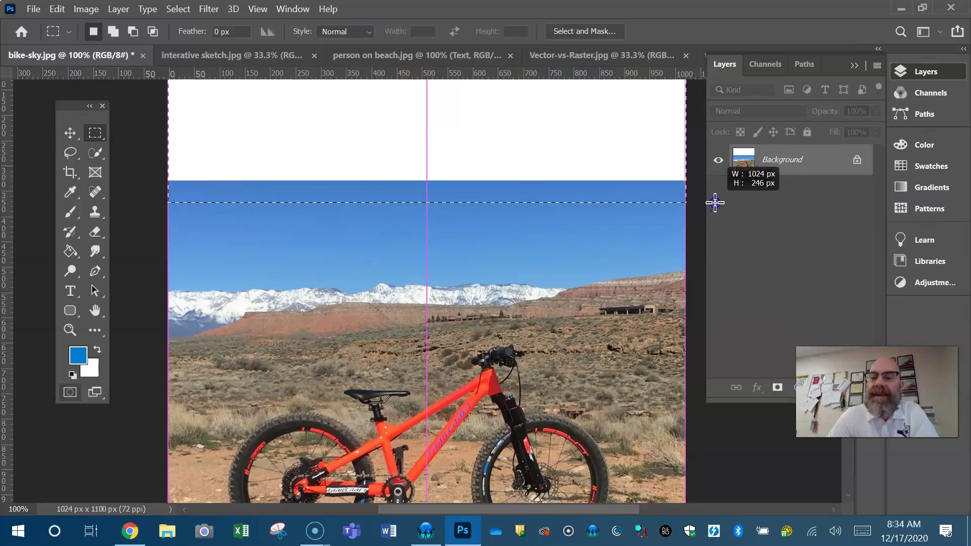
{"action": "left_click_drag", "start_coordinate": [715, 202], "coordinate": [690, 177]}
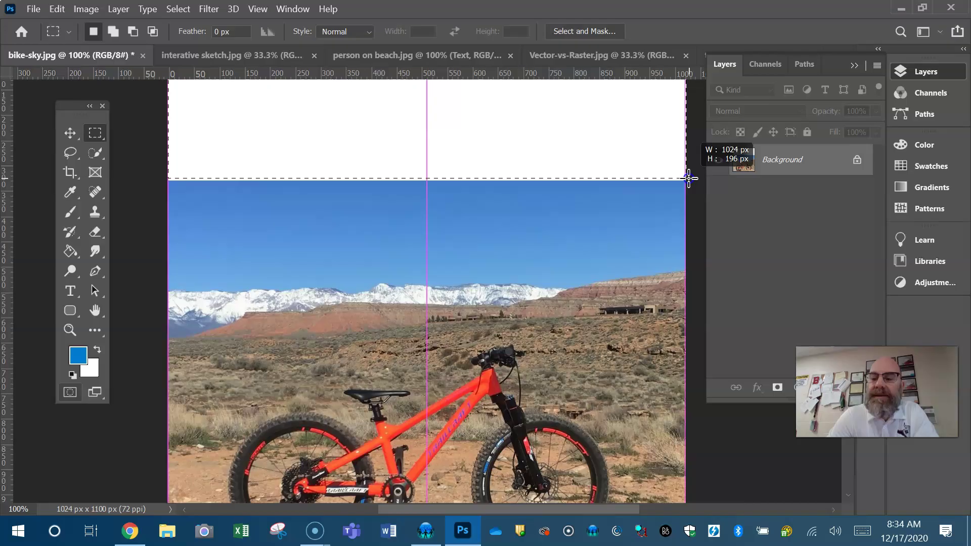
{"action": "left_click_drag", "start_coordinate": [690, 178], "coordinate": [688, 213]}
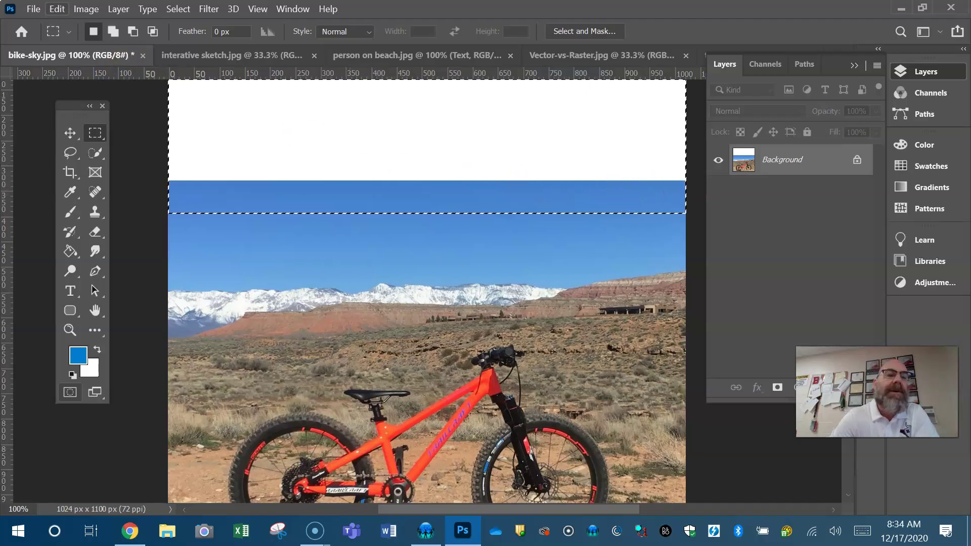
Apply Edit > Fill with Content-Aware contents to the selected top strip
{"action": "left_click", "coordinate": [59, 10]}
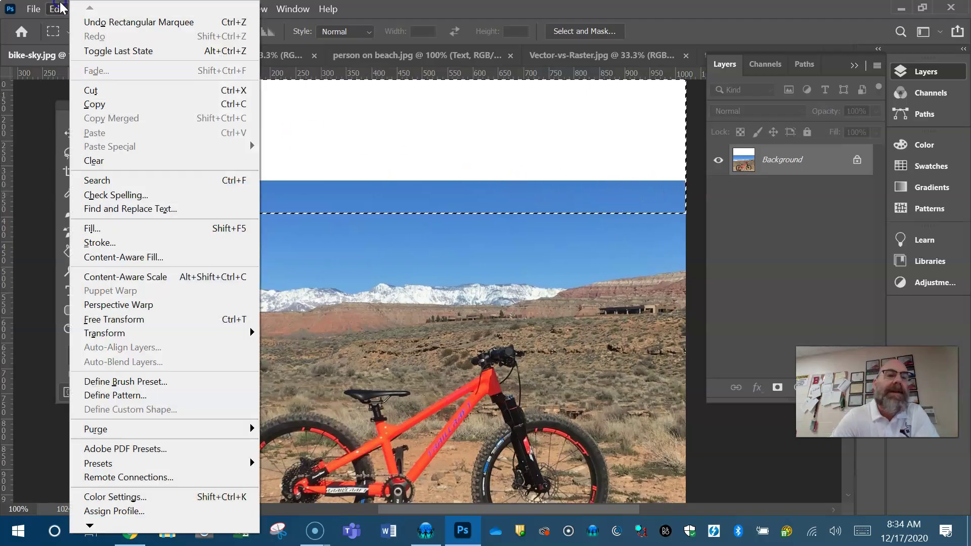
{"action": "left_click", "coordinate": [102, 228]}
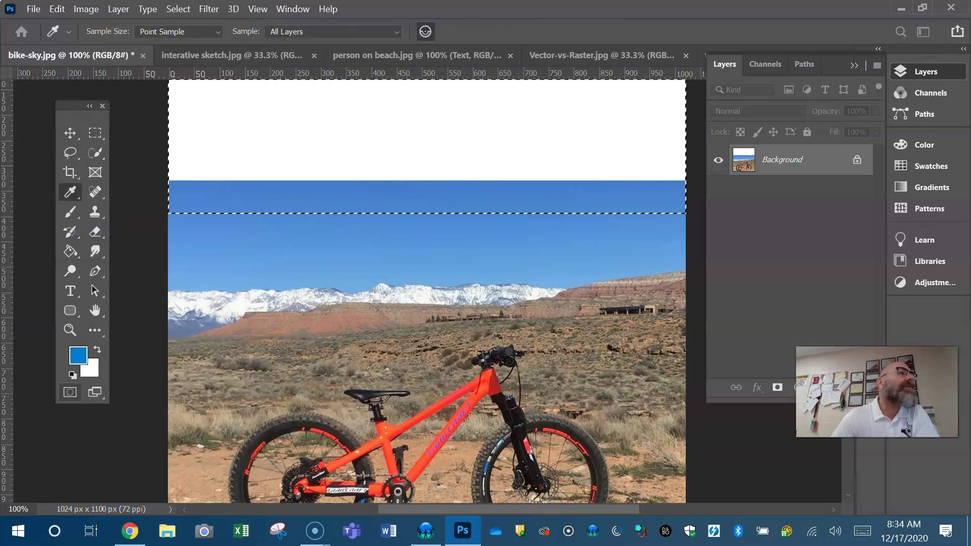
{"action": "left_click_drag", "start_coordinate": [536, 220], "coordinate": [557, 253]}
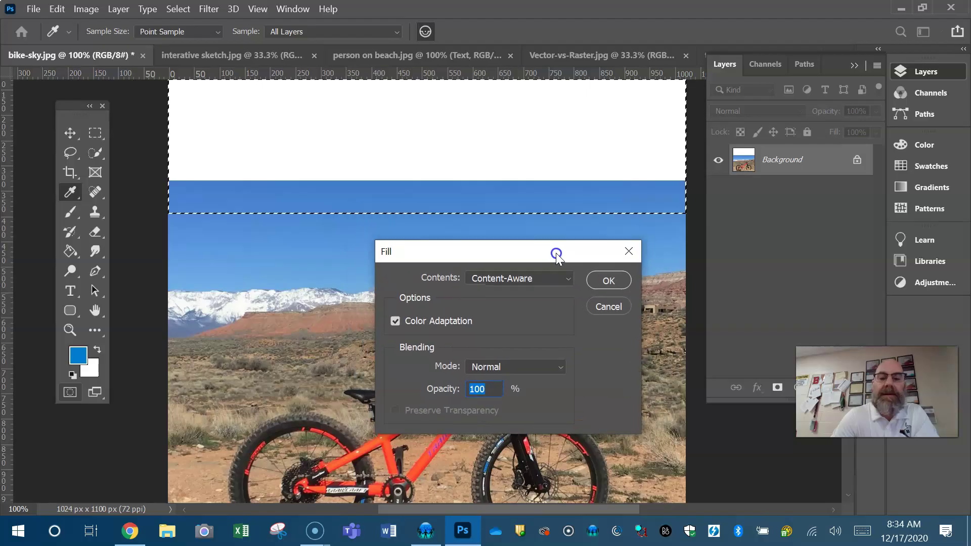
{"action": "left_click", "coordinate": [568, 281]}
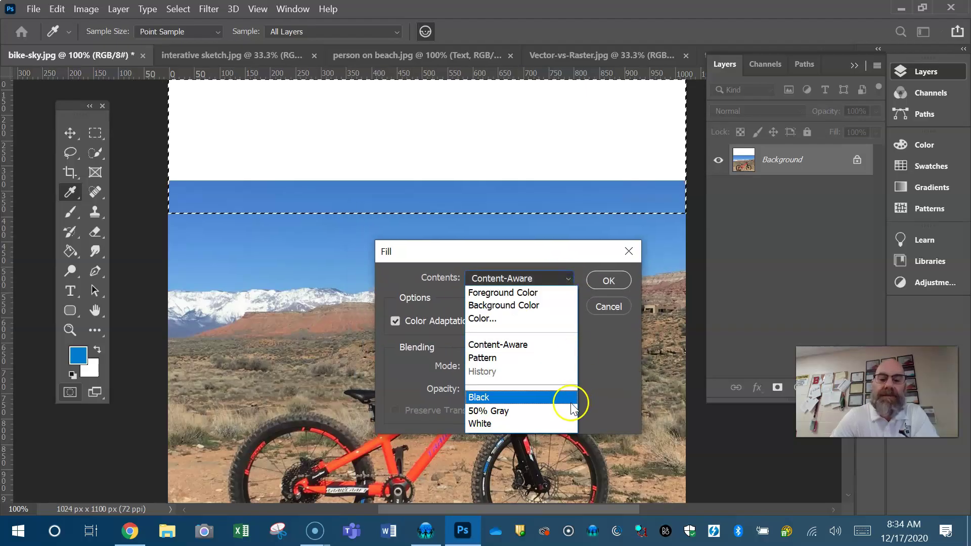
{"action": "left_click", "coordinate": [541, 346]}
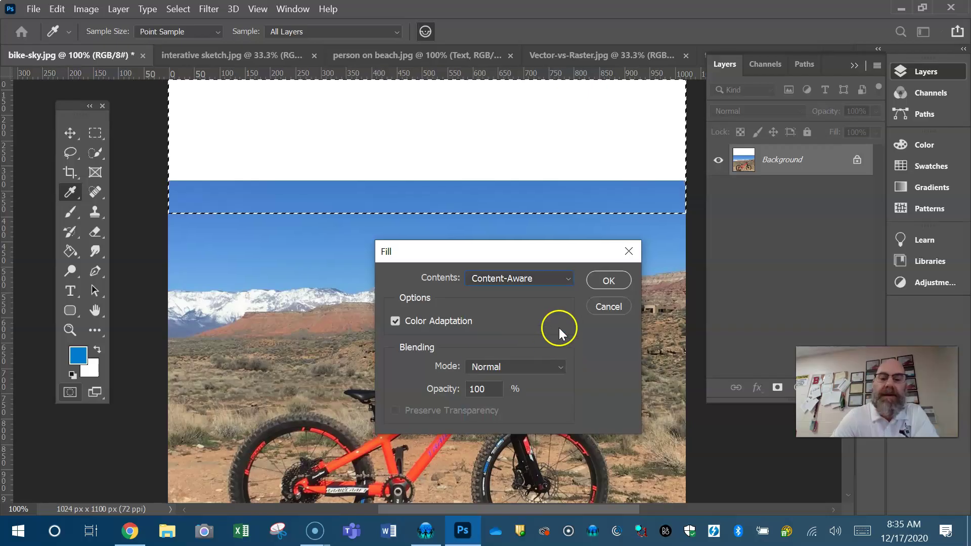
{"action": "left_click", "coordinate": [609, 282]}
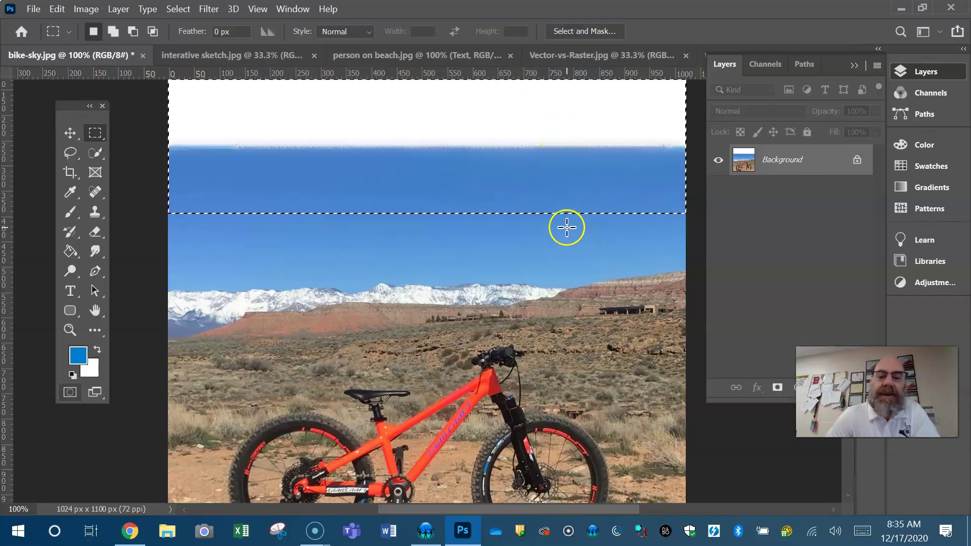
Deselect, then marquee-select the remaining blank top across the full photo width
{"action": "key", "text": "ctrl+d"}
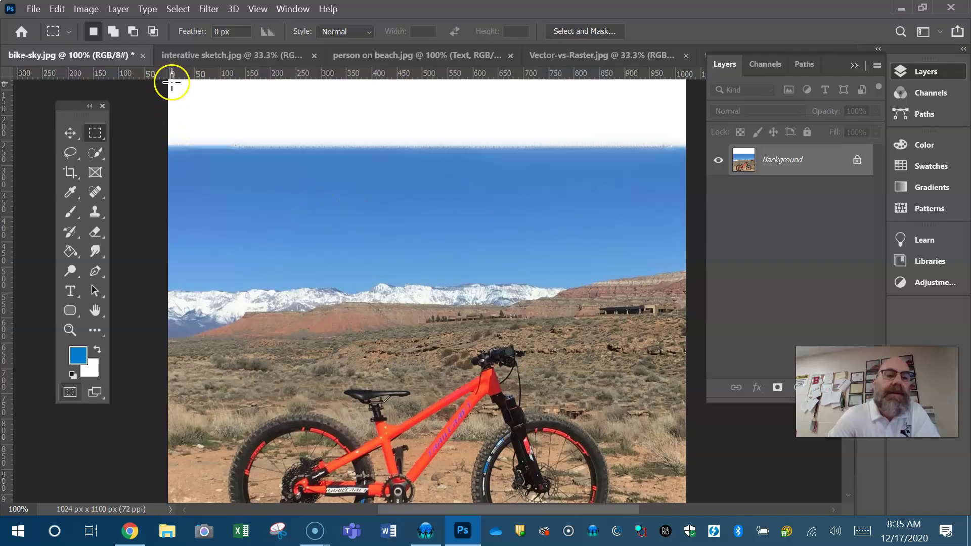
{"action": "left_click_drag", "start_coordinate": [170, 82], "coordinate": [665, 199]}
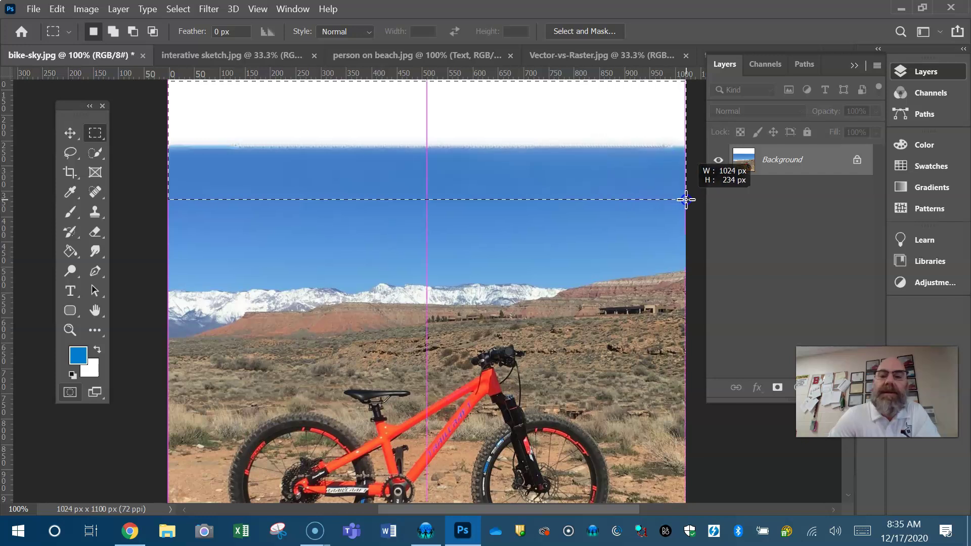
{"action": "left_click_drag", "start_coordinate": [666, 200], "coordinate": [687, 201]}
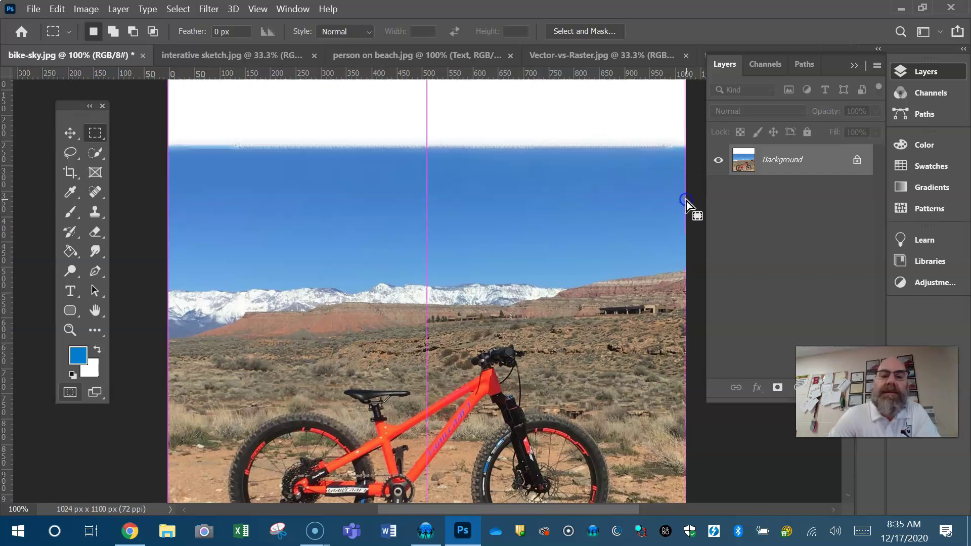
Content-Aware fill the new top selection via Edit > Fill, then deselect
{"action": "left_click", "coordinate": [58, 11]}
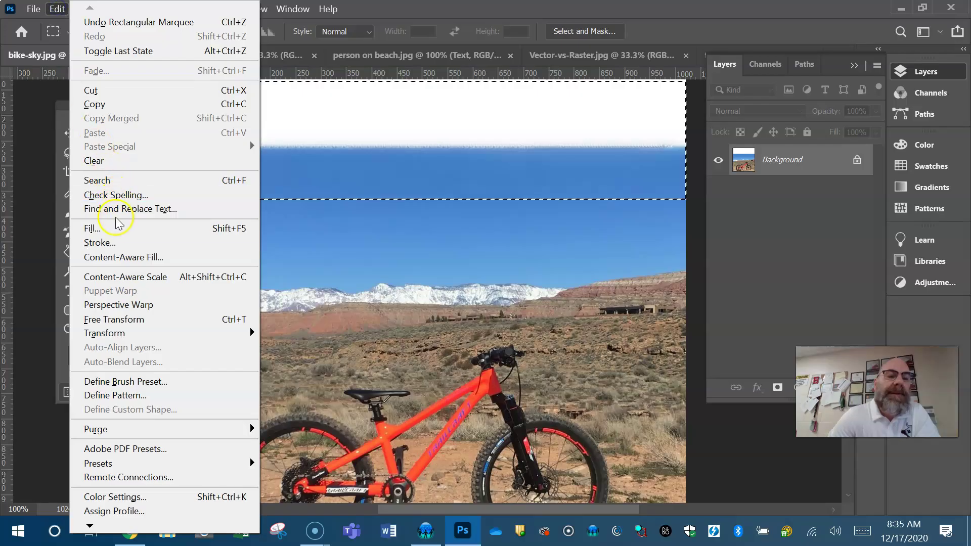
{"action": "left_click", "coordinate": [118, 230]}
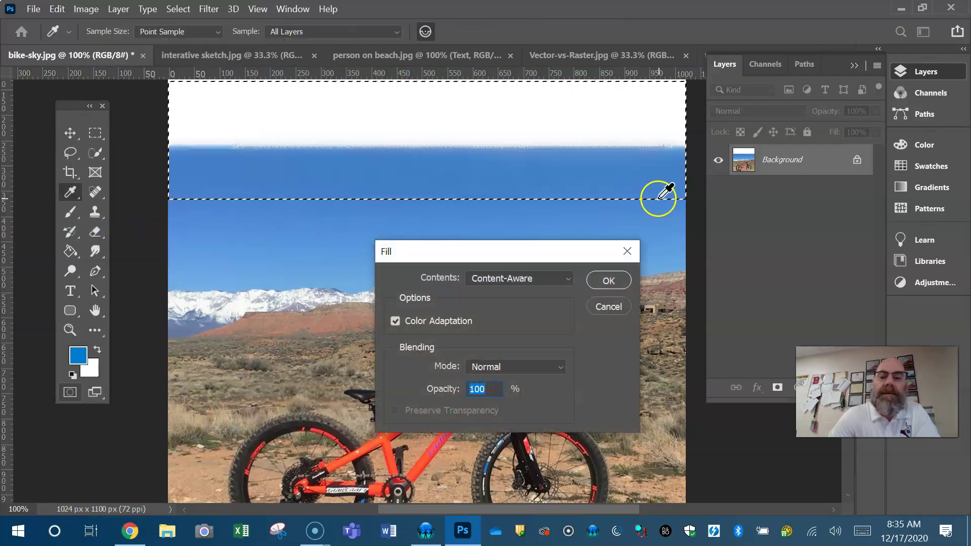
{"action": "left_click", "coordinate": [612, 279]}
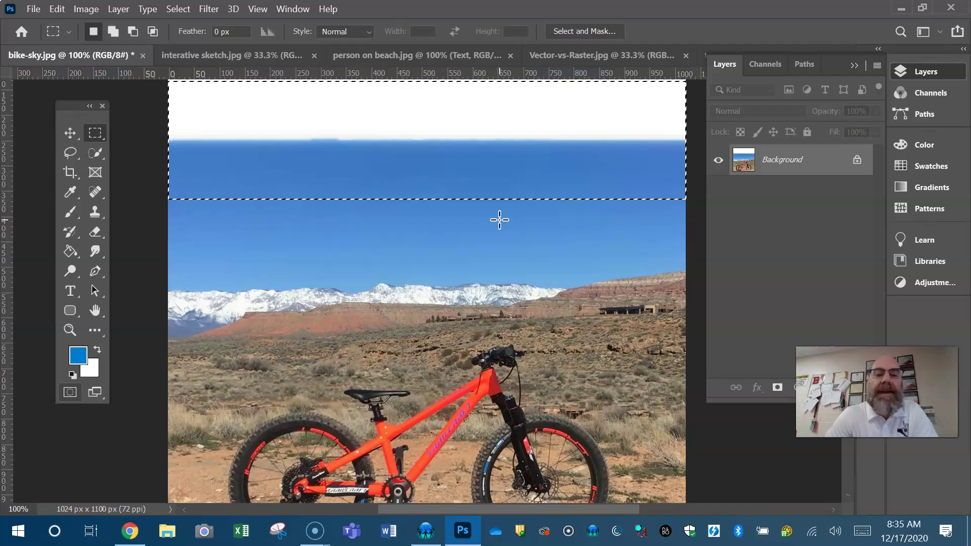
{"action": "key", "text": "ctrl+d"}
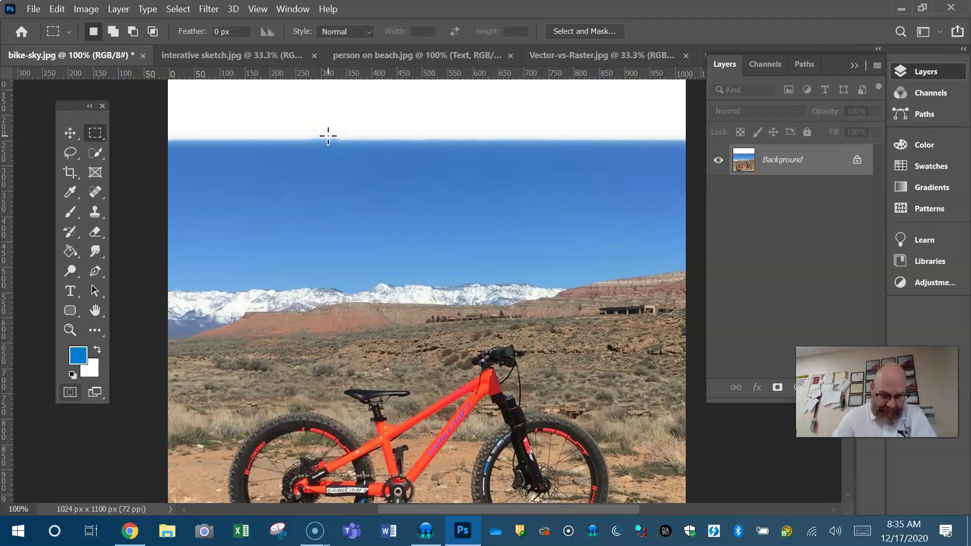
Open the New Document dialog with Ctrl+N, showing Letter at 8.5 × 11 in, 300 ppi
{"action": "left_click", "coordinate": [32, 9]}
{"action": "left_click", "coordinate": [32, 8]}
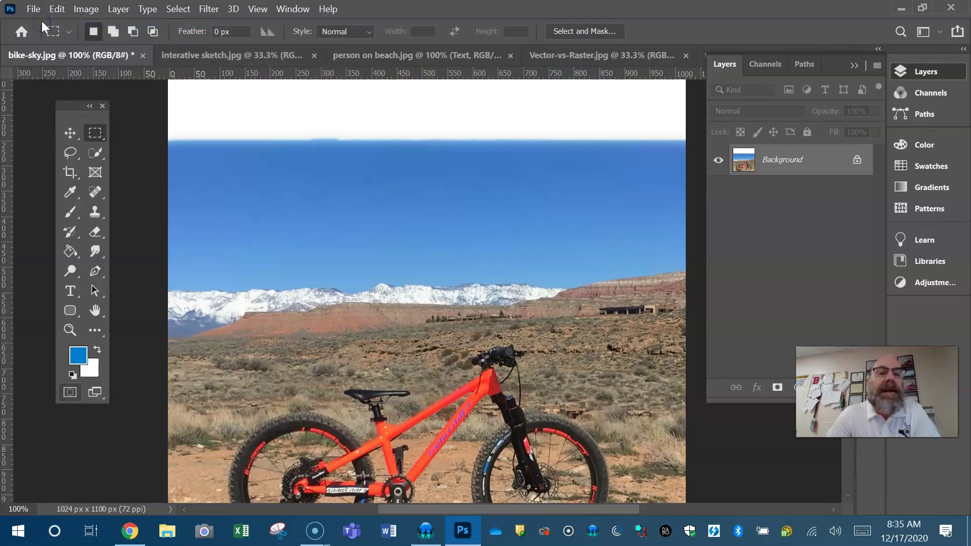
{"action": "key", "text": "ctrl+n"}
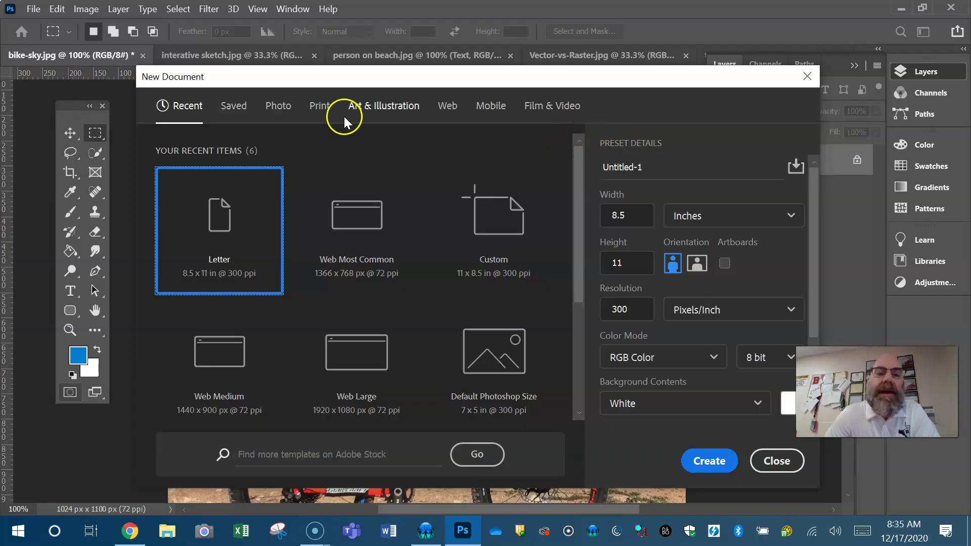
View the Print and Film & Video presets, ending back on Letter, Legal and Tabloid
{"action": "left_click", "coordinate": [319, 106]}
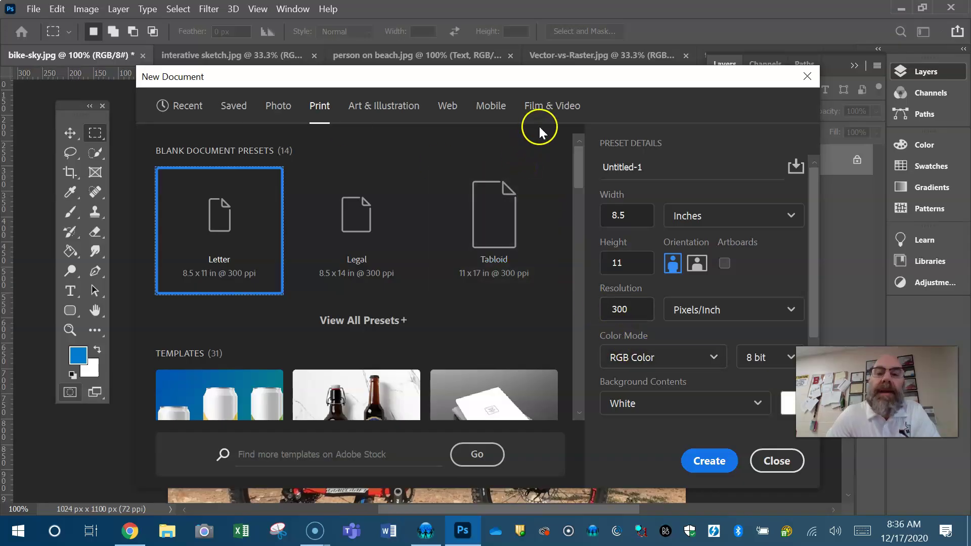
{"action": "left_click", "coordinate": [546, 106]}
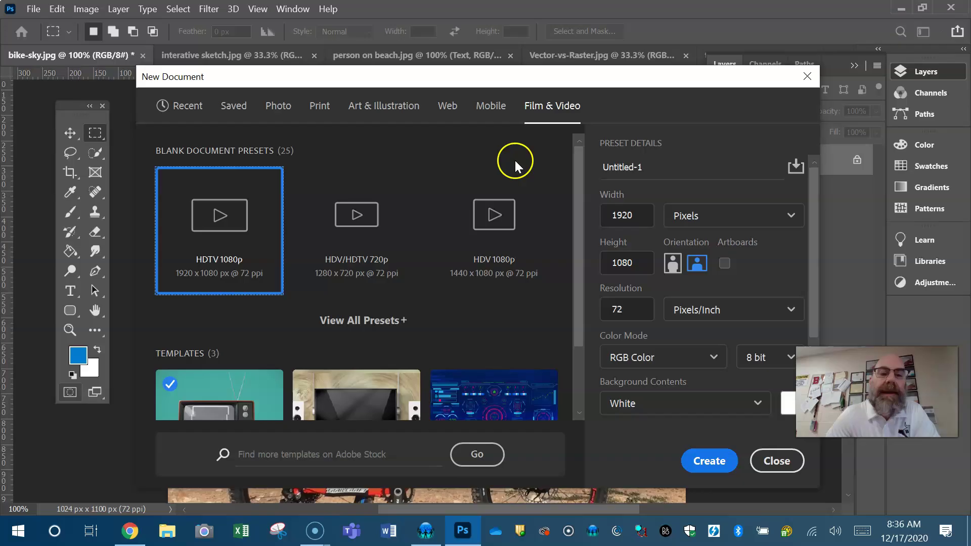
{"action": "left_click", "coordinate": [320, 111]}
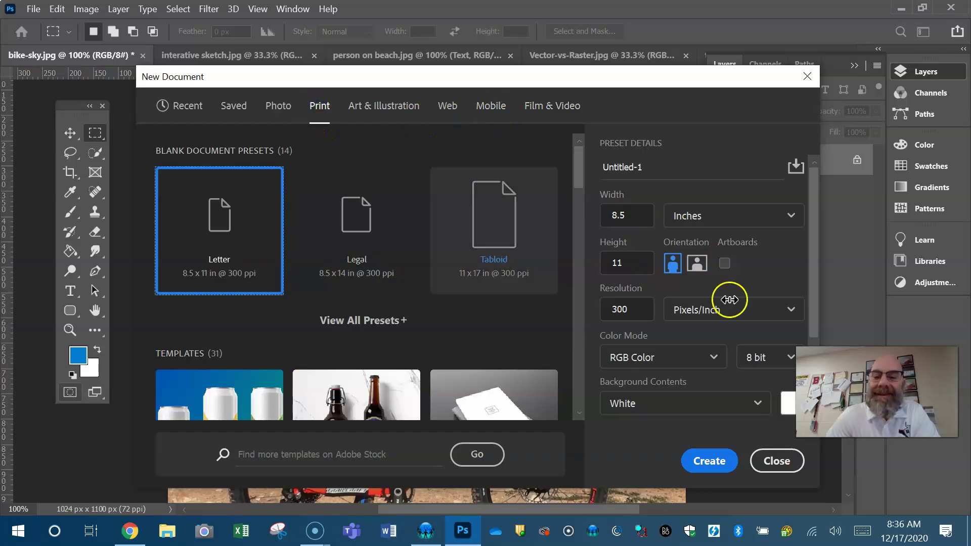
Switch Color Mode to CMYK Color, then view the Film & Video, Mobile and Web presets
{"action": "left_click", "coordinate": [714, 357]}
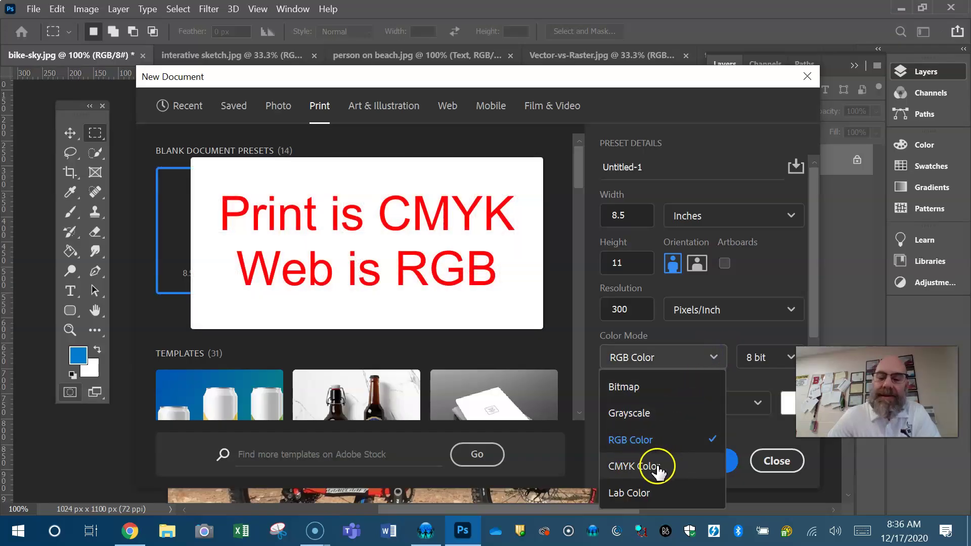
{"action": "left_click", "coordinate": [685, 476]}
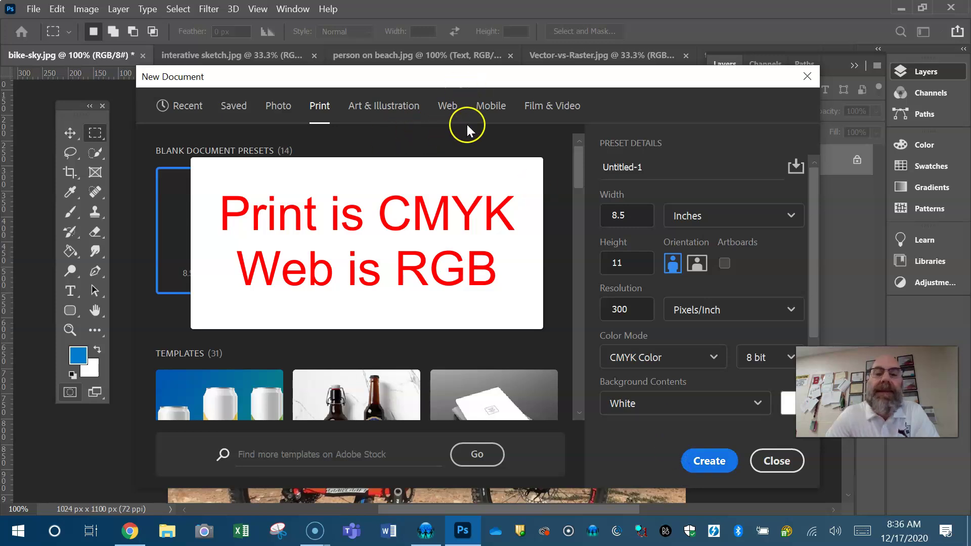
{"action": "left_click", "coordinate": [552, 110]}
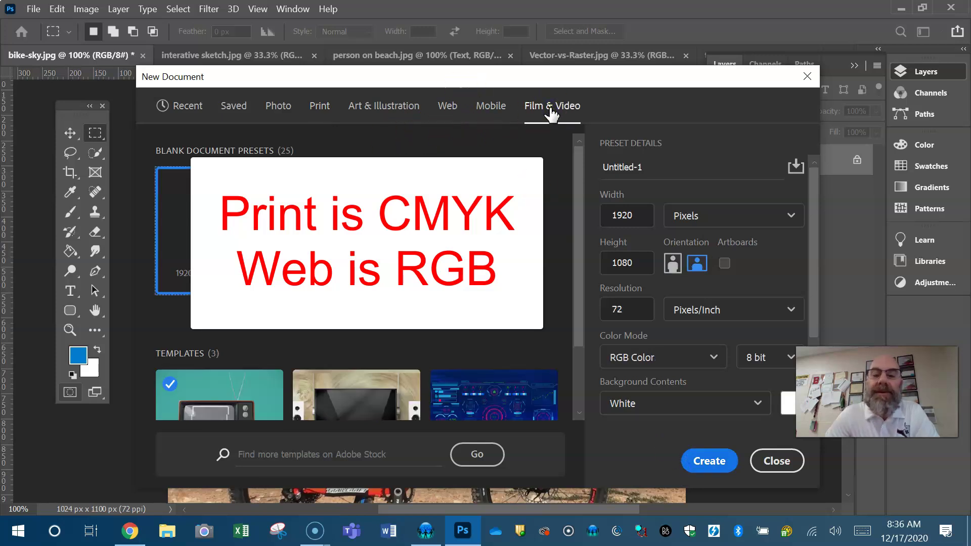
{"action": "left_click", "coordinate": [491, 105]}
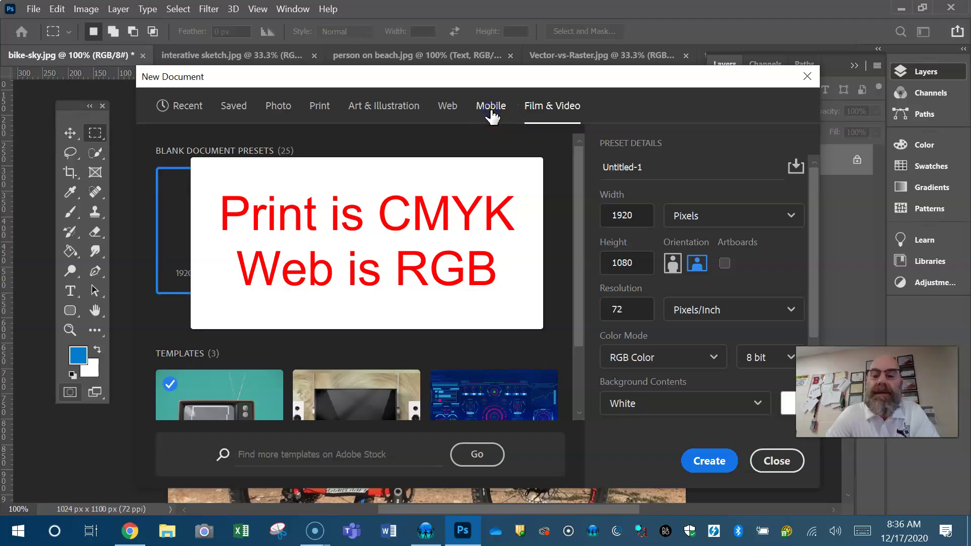
{"action": "left_click", "coordinate": [448, 106]}
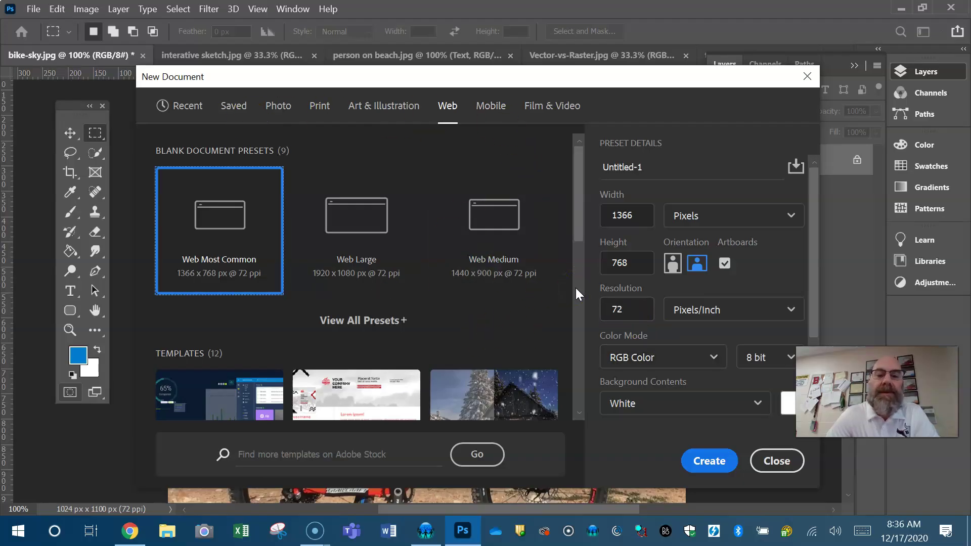
Dismiss the New Document dialog and switch to the 'interative sketch.jpg' tab
{"action": "left_click", "coordinate": [778, 461]}
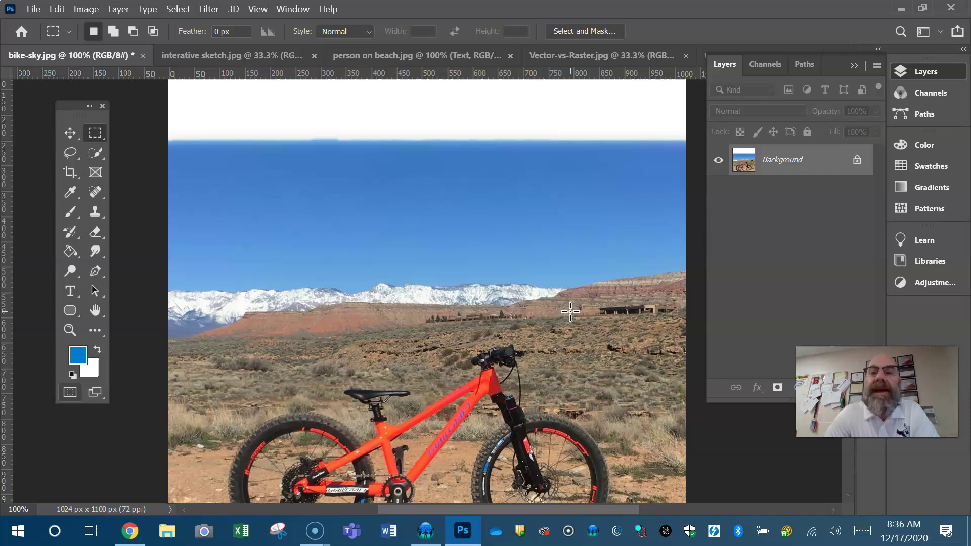
{"action": "left_click", "coordinate": [234, 54]}
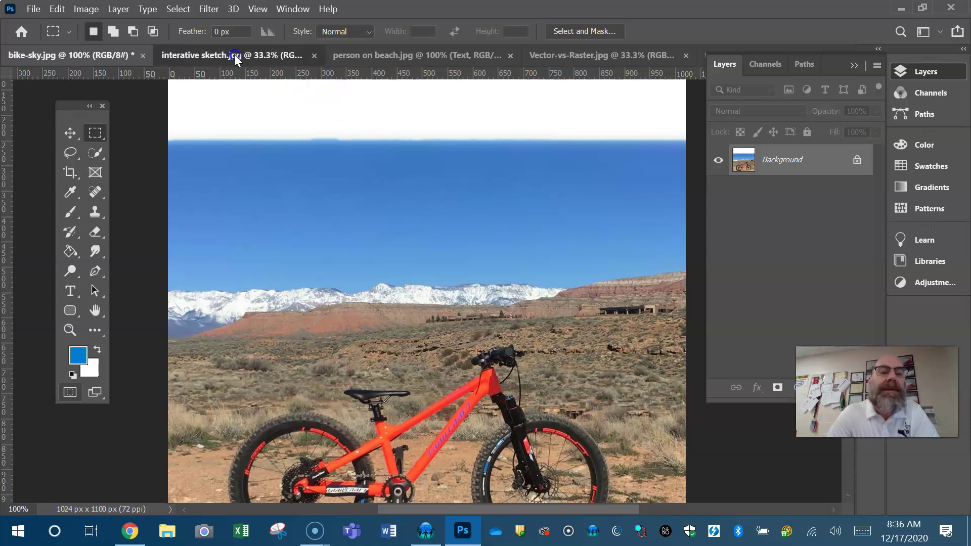
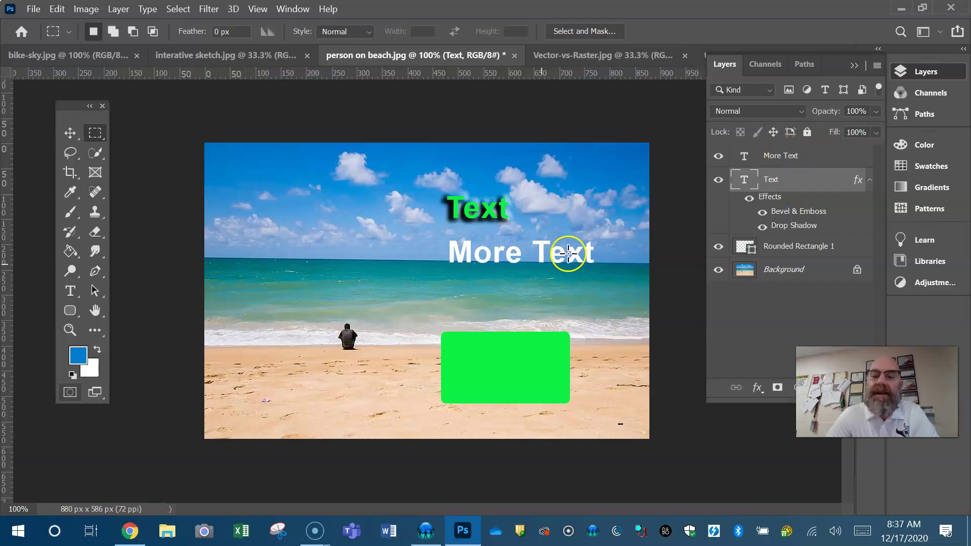
Copy the Text layer's Bevel & Emboss and Drop Shadow style and paste it onto More Text
{"action": "right_click", "coordinate": [810, 182]}
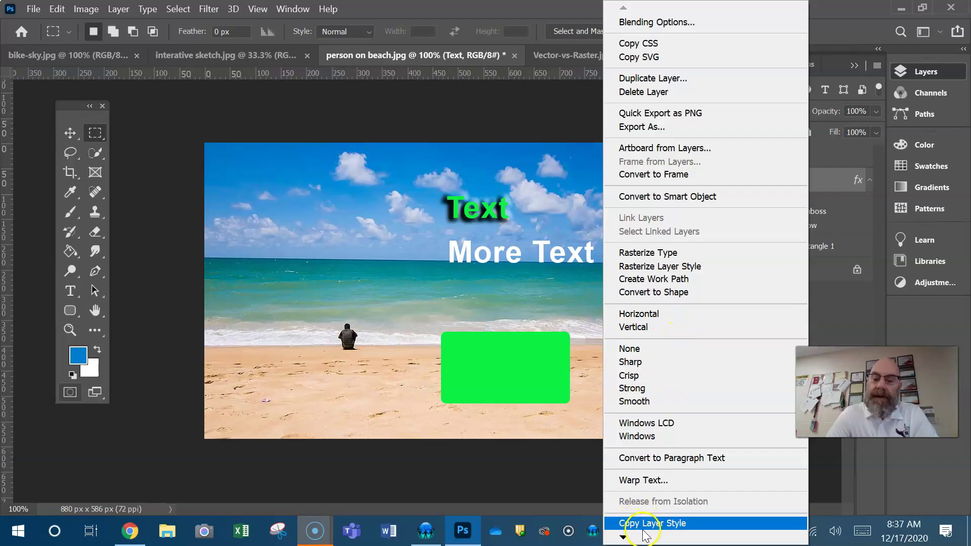
{"action": "left_click", "coordinate": [623, 537]}
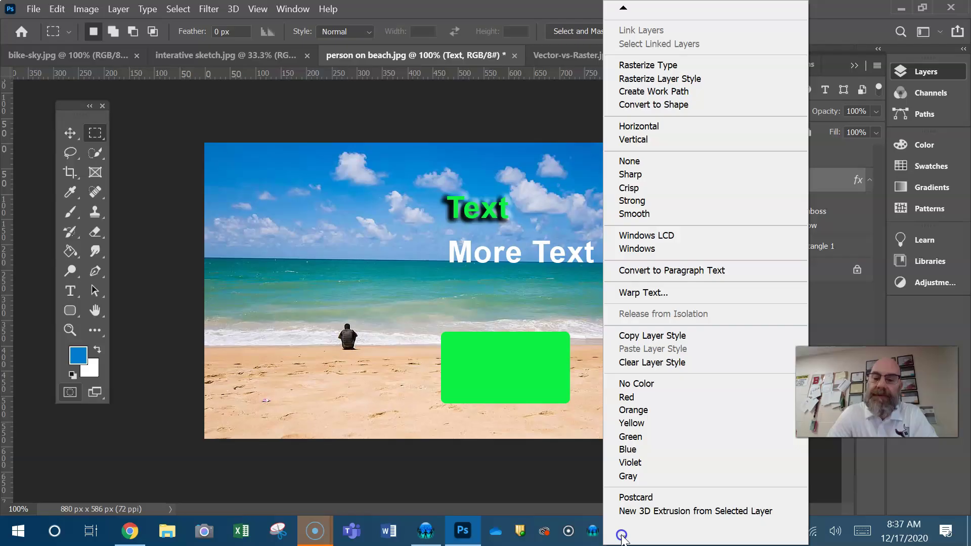
{"action": "left_click", "coordinate": [658, 337]}
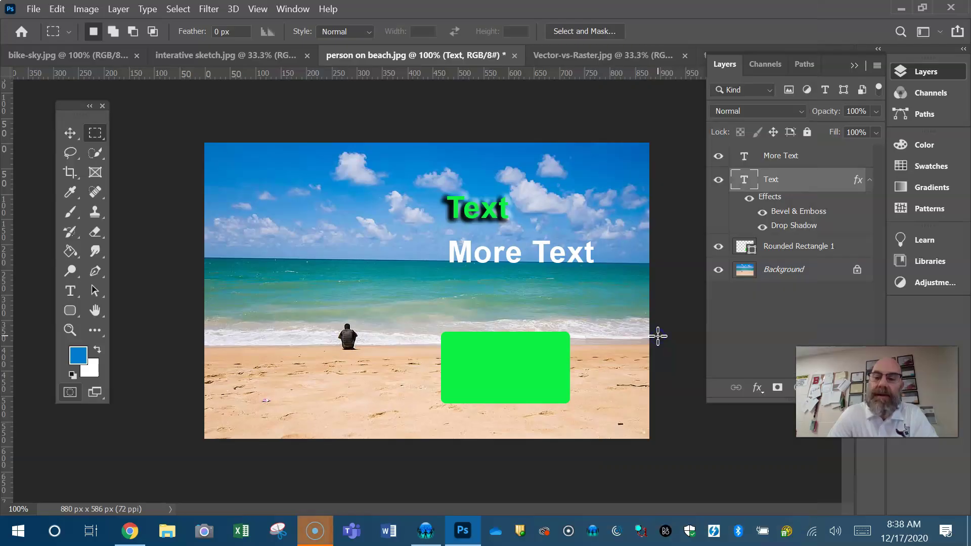
{"action": "left_click", "coordinate": [797, 158]}
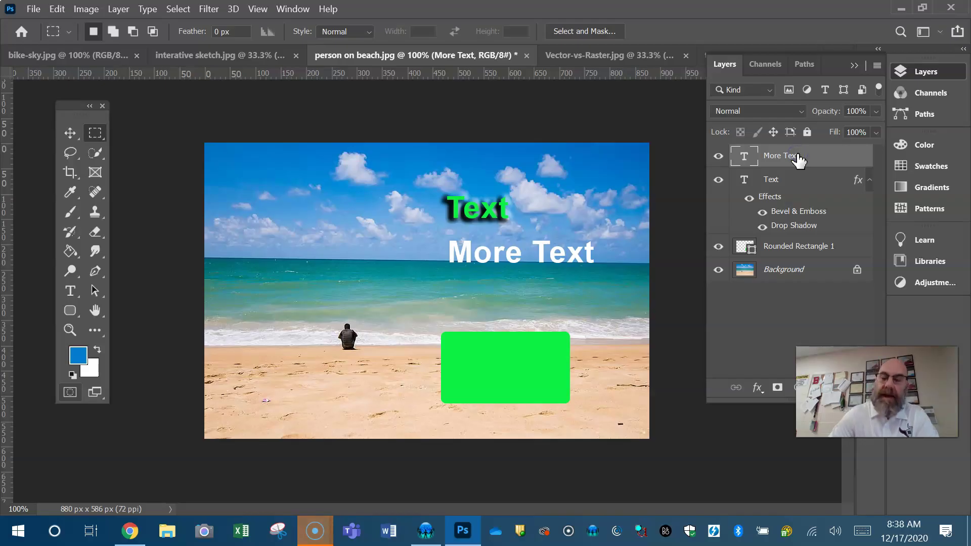
{"action": "right_click", "coordinate": [798, 159]}
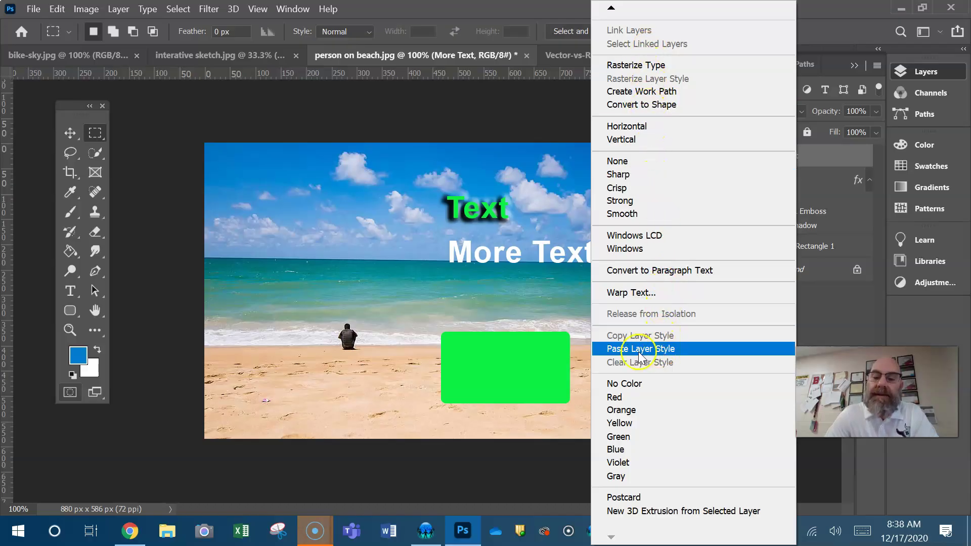
{"action": "left_click", "coordinate": [682, 351]}
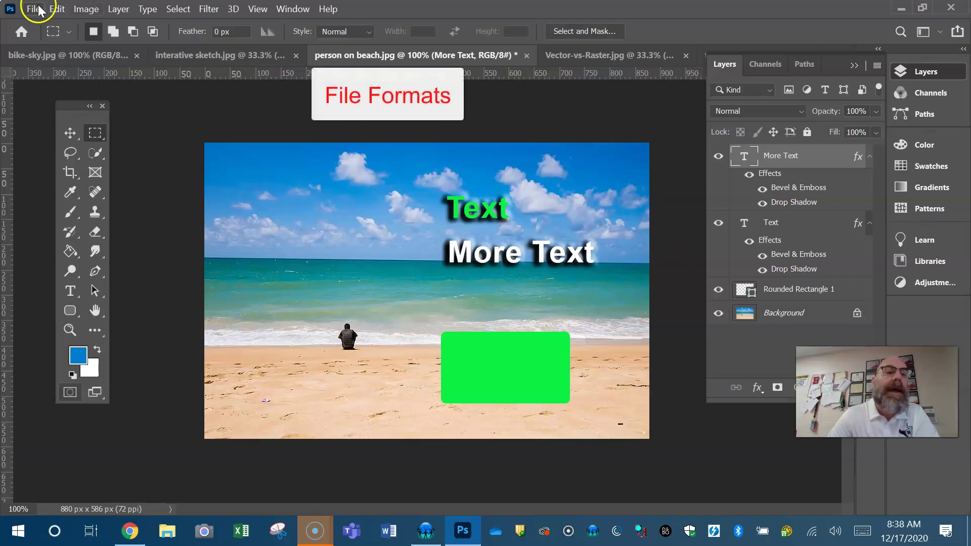
Use File > Save As with 'Save on your computer' to save 'person on beach' as PSD
{"action": "left_click", "coordinate": [34, 11]}
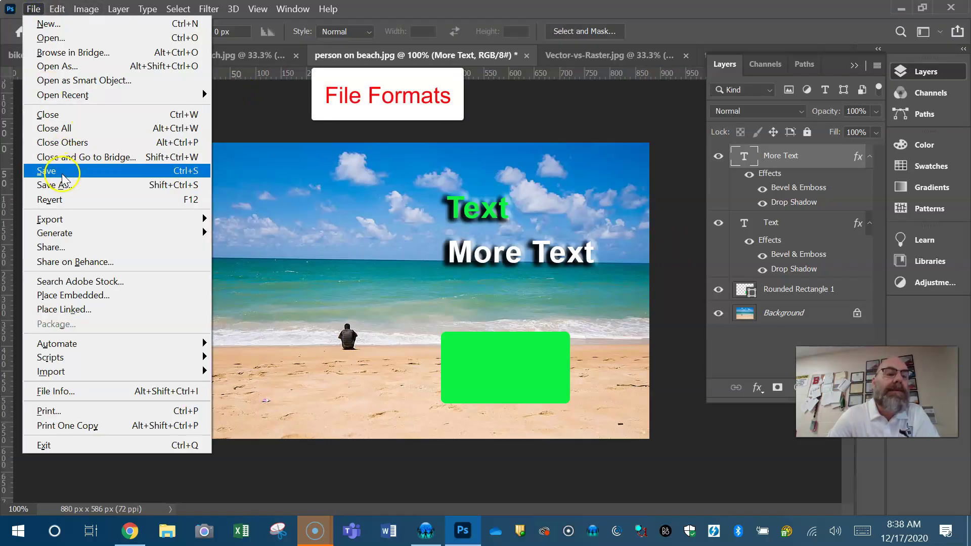
{"action": "left_click", "coordinate": [64, 188]}
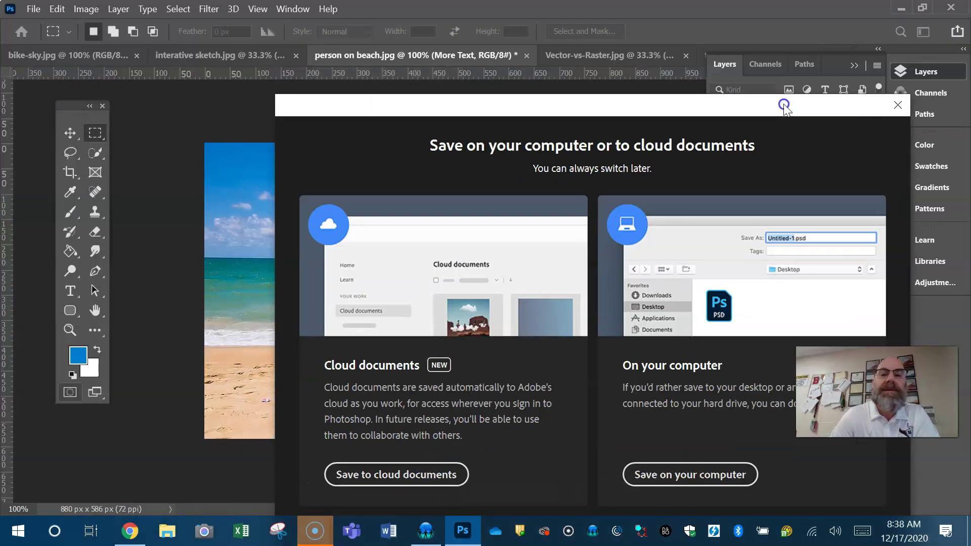
{"action": "left_click_drag", "start_coordinate": [782, 98], "coordinate": [667, 37]}
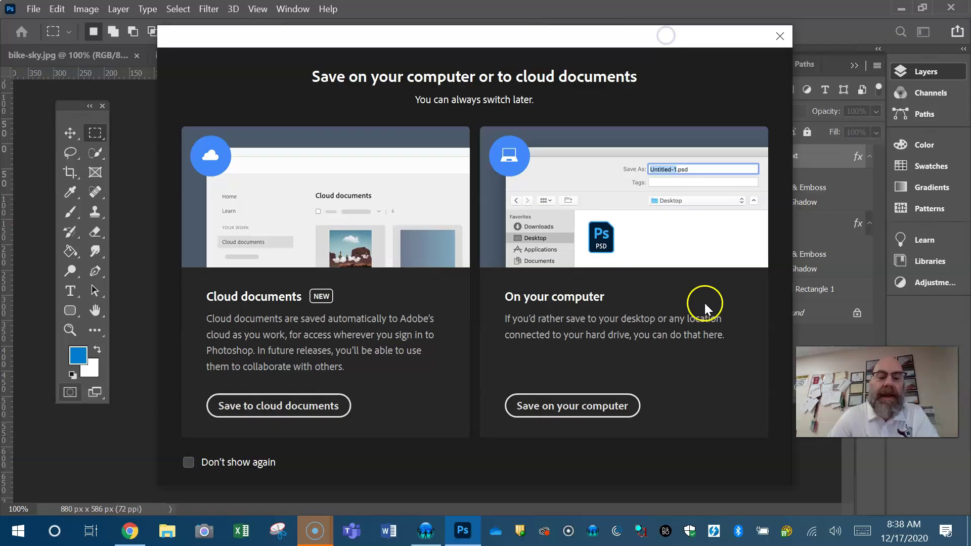
{"action": "left_click", "coordinate": [600, 405]}
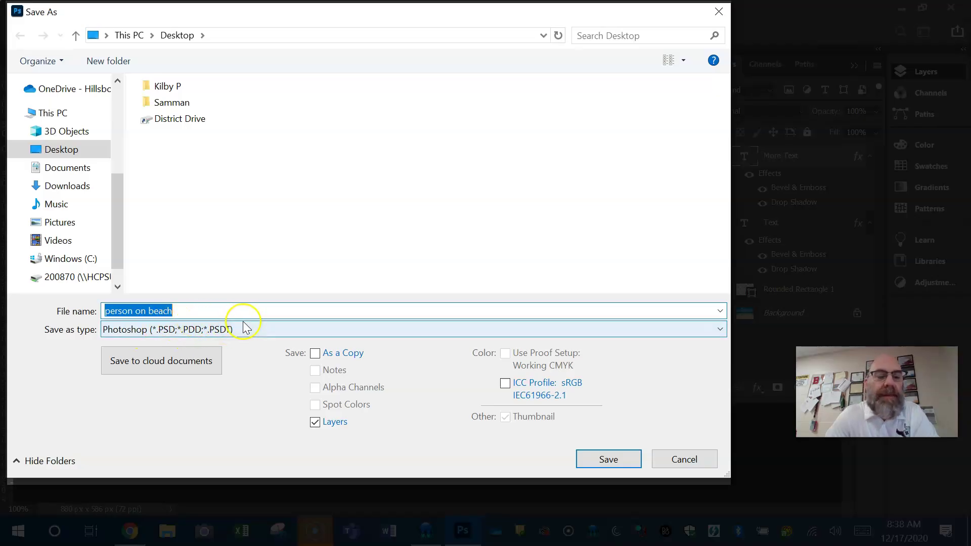
Review the Save as type format list, then cancel the Save As dialog
{"action": "left_click", "coordinate": [717, 330]}
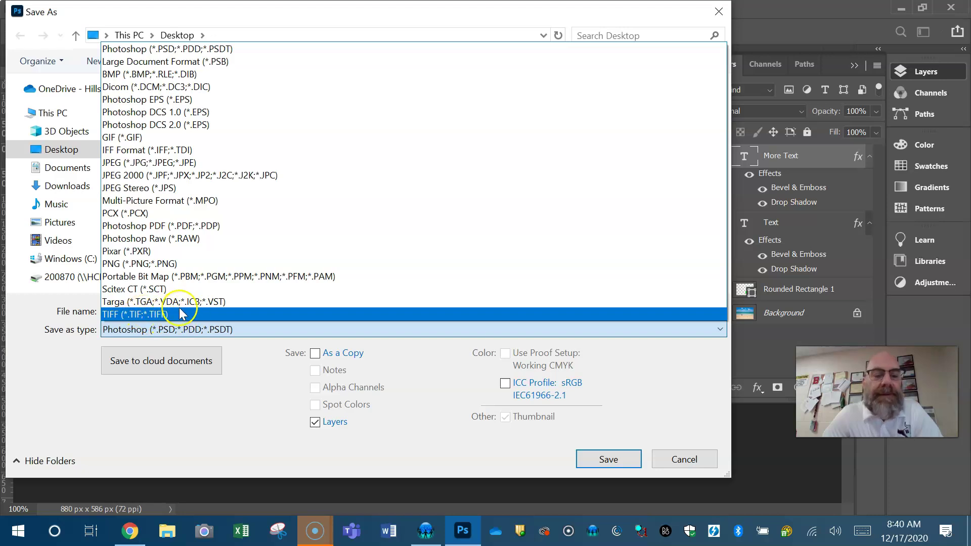
{"action": "left_click", "coordinate": [701, 466]}
{"action": "left_click", "coordinate": [687, 460]}
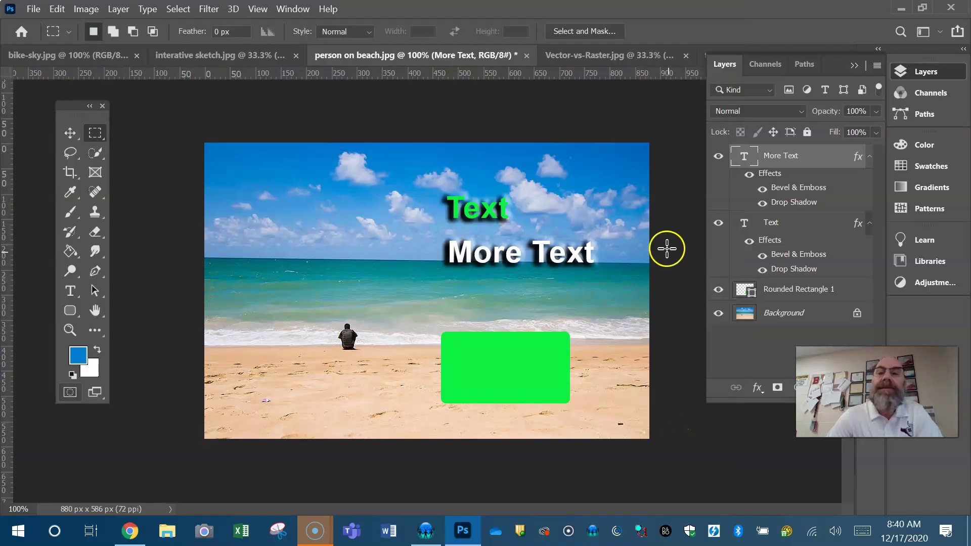
{"action": "left_click", "coordinate": [585, 55]}
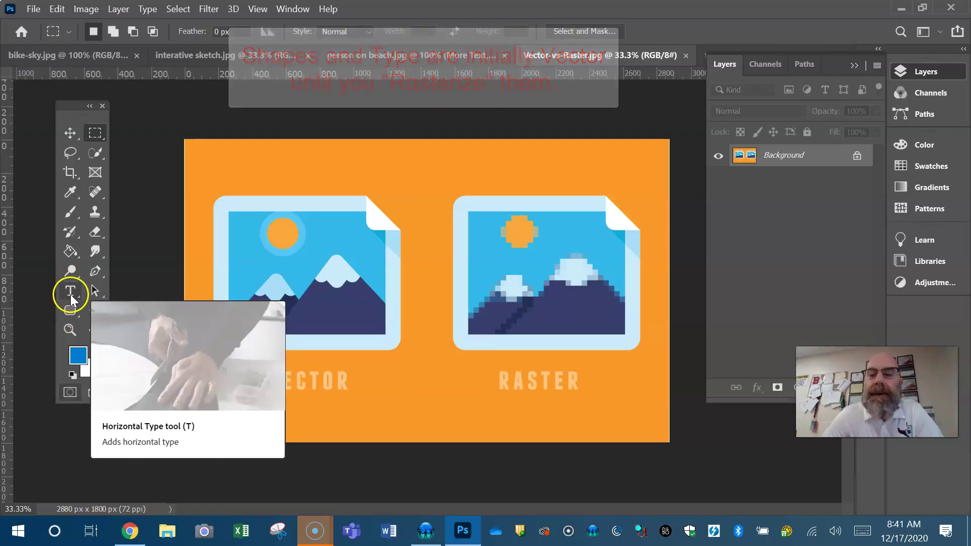
{"action": "left_click", "coordinate": [427, 56]}
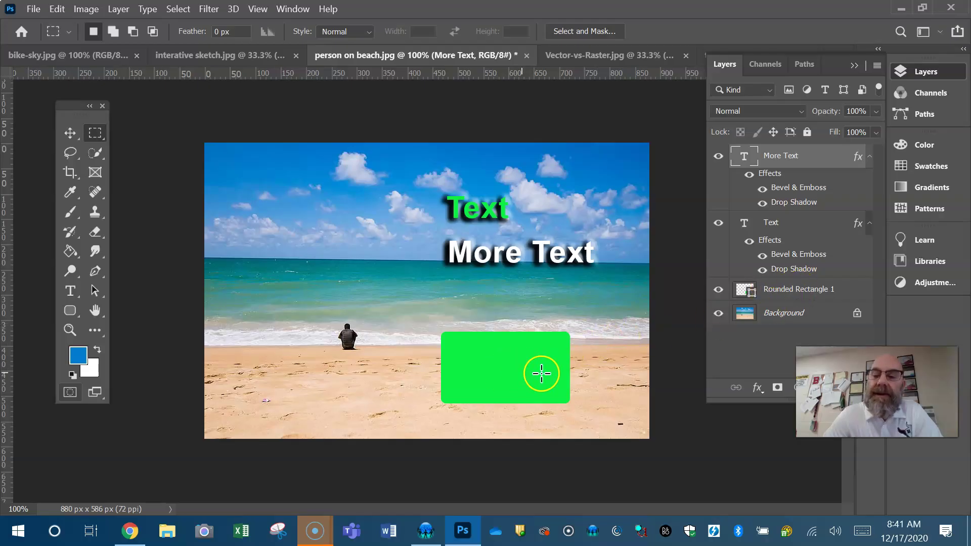
{"action": "left_click", "coordinate": [790, 291]}
{"action": "right_click", "coordinate": [790, 291]}
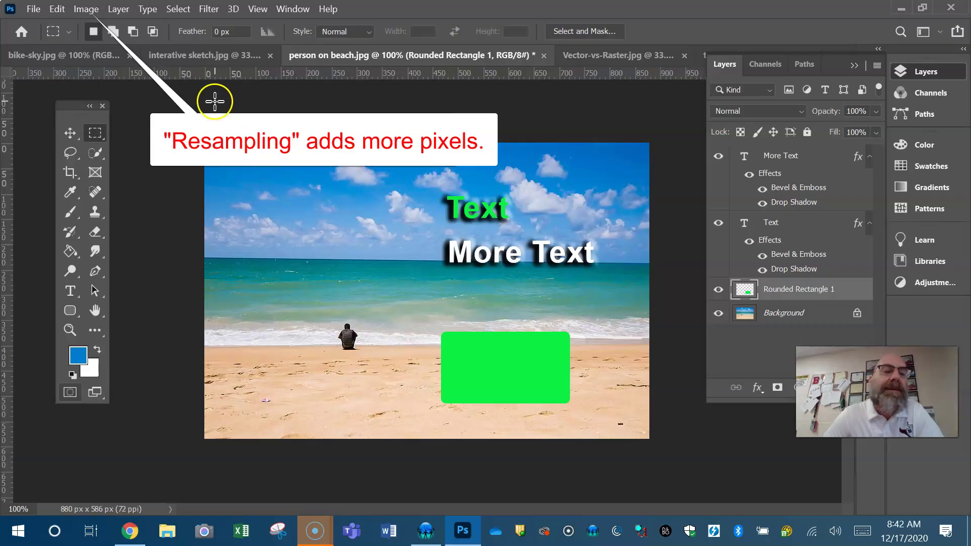
{"action": "left_click", "coordinate": [87, 9]}
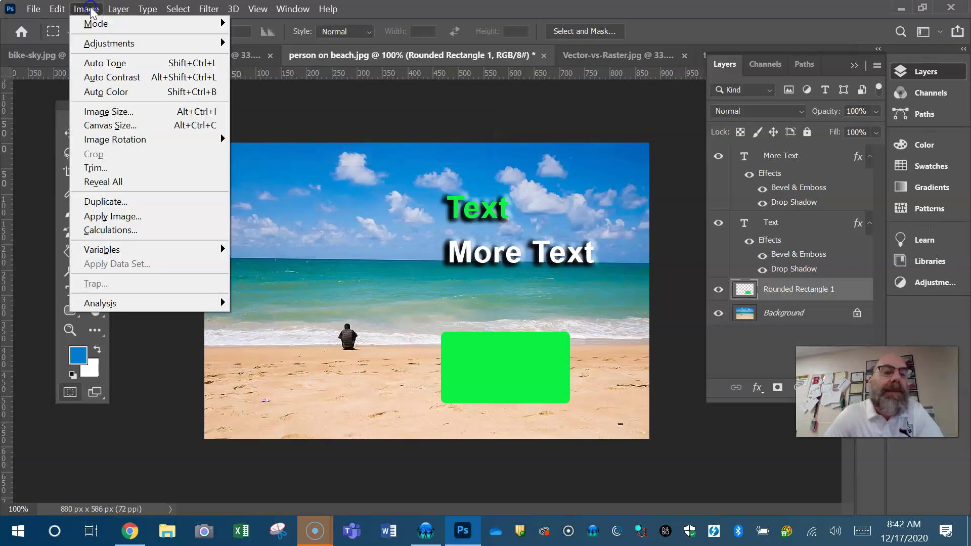
{"action": "left_click", "coordinate": [150, 115]}
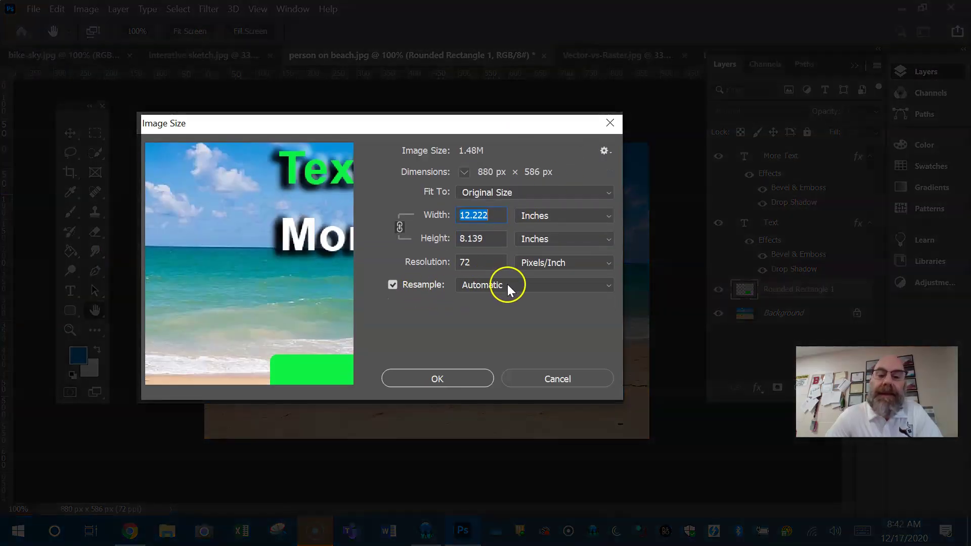
{"action": "left_click", "coordinate": [600, 216]}
{"action": "left_click", "coordinate": [592, 242]}
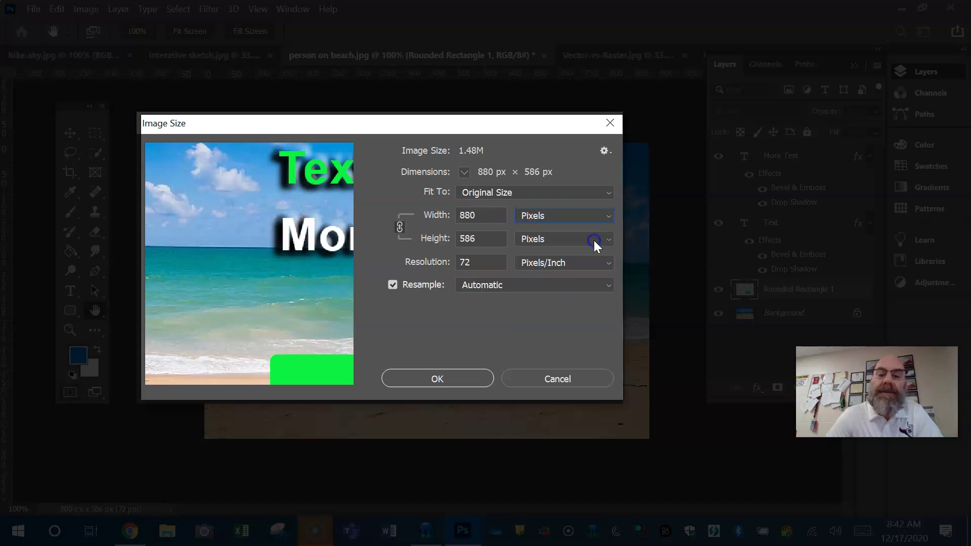
{"action": "left_click_drag", "start_coordinate": [485, 216], "coordinate": [429, 221]}
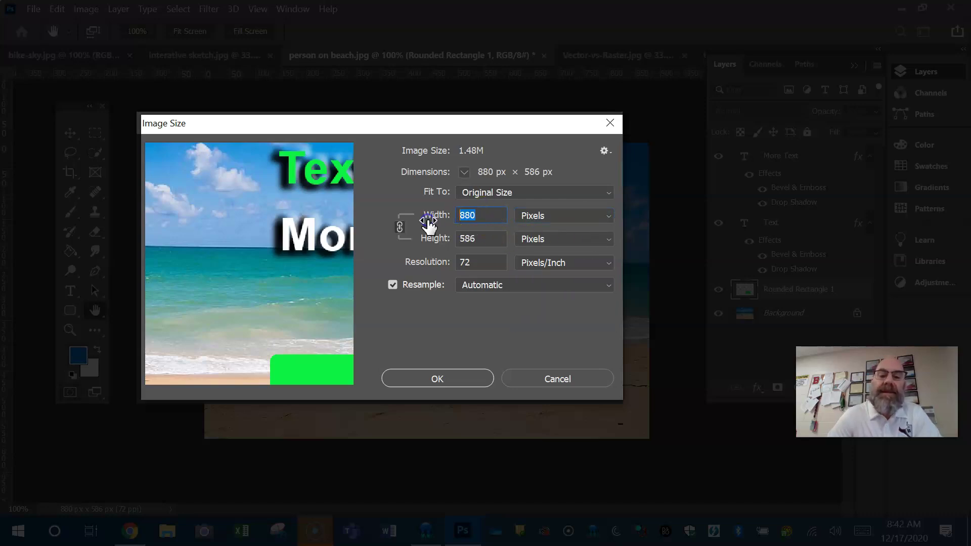
{"action": "type", "text": "1200"}
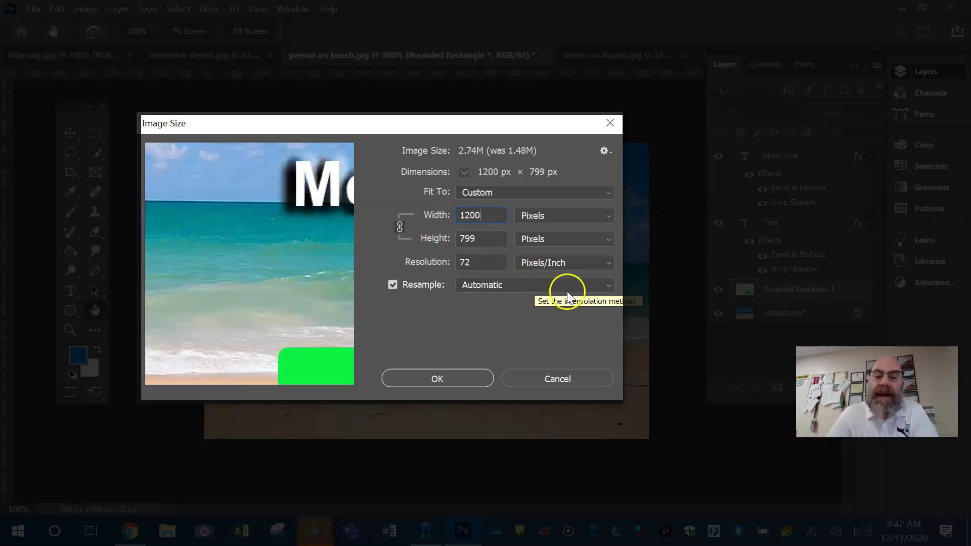
{"action": "left_click", "coordinate": [604, 286]}
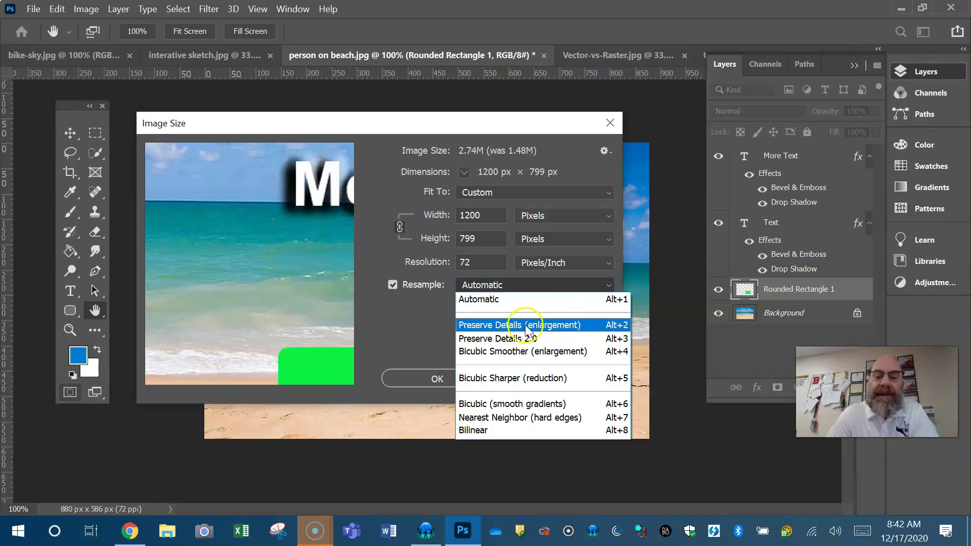
{"action": "left_click", "coordinate": [553, 325]}
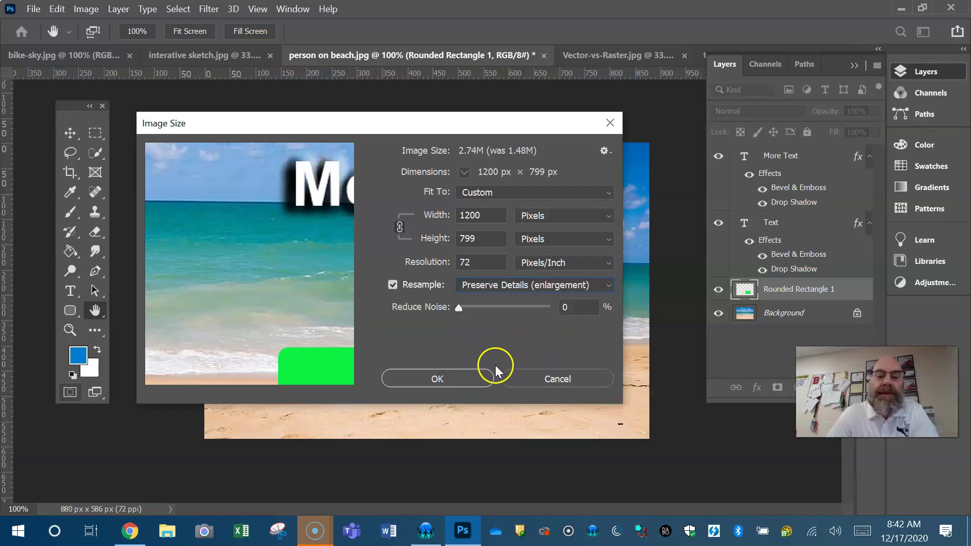
{"action": "left_click", "coordinate": [469, 375]}
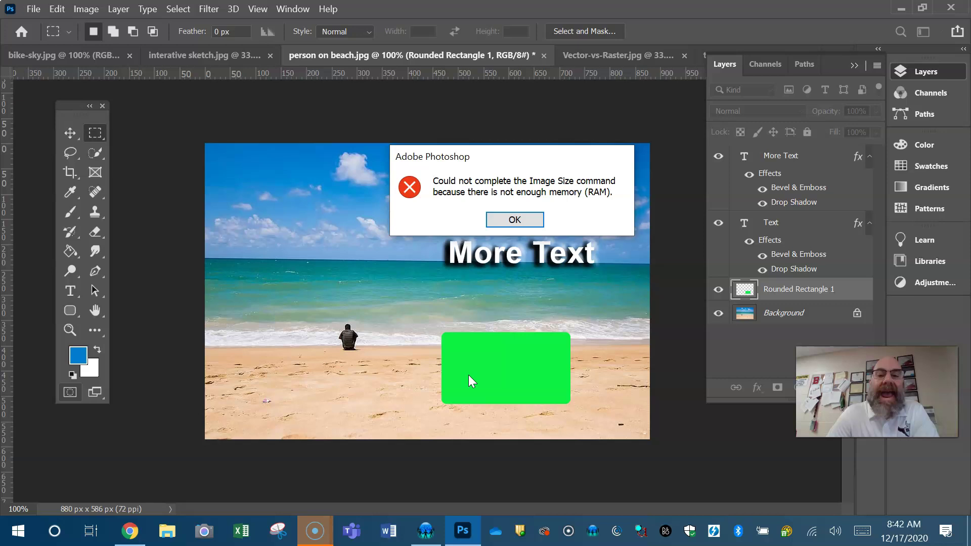
{"action": "left_click", "coordinate": [515, 219]}
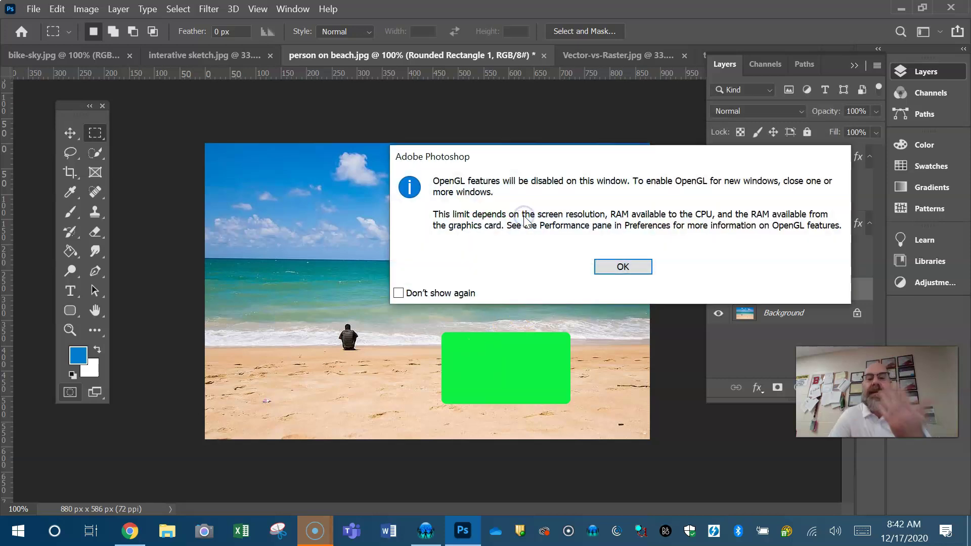
{"action": "left_click", "coordinate": [623, 267]}
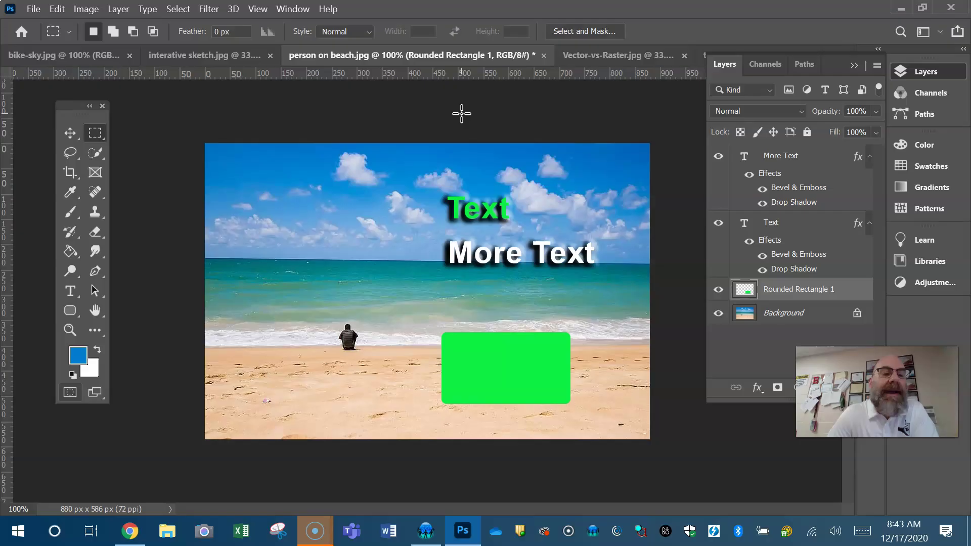
{"action": "left_click", "coordinate": [293, 8]}
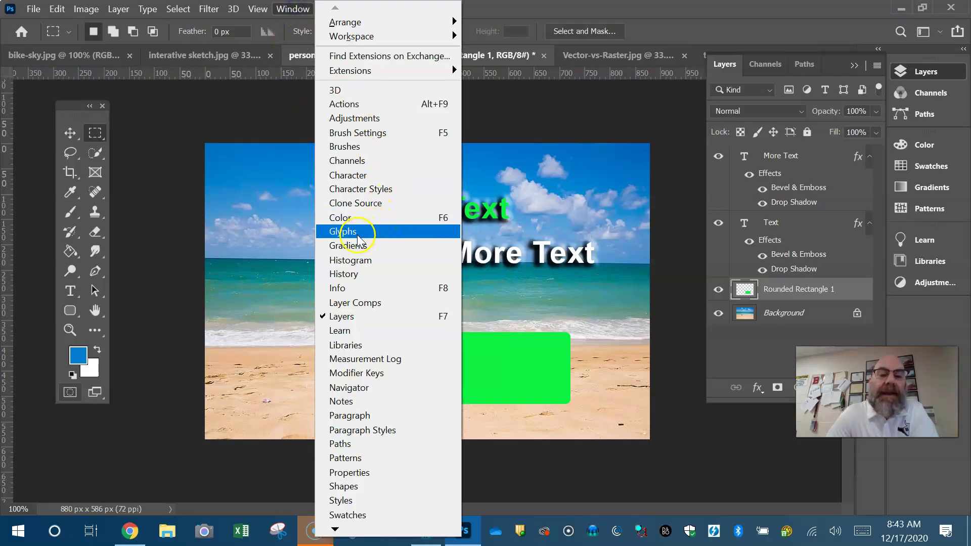
{"action": "left_click", "coordinate": [403, 231]}
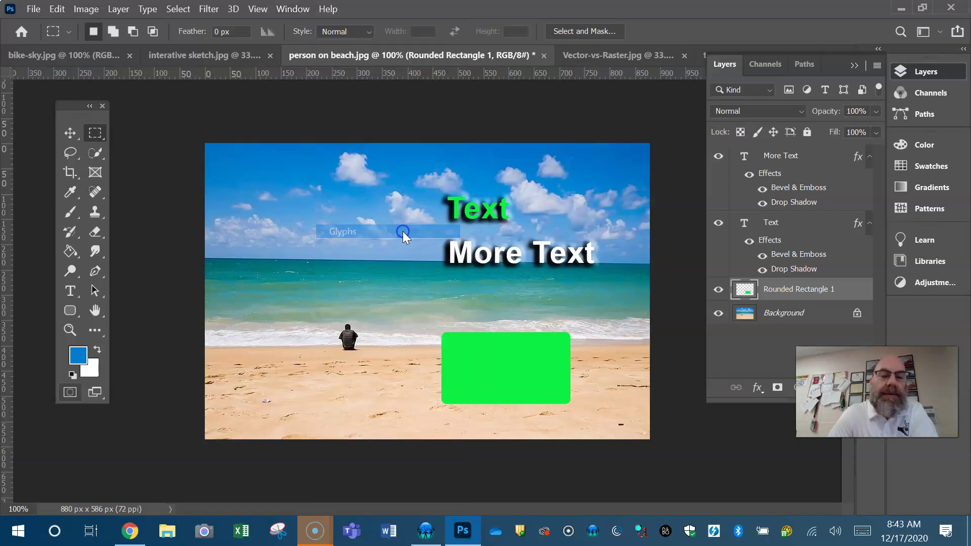
{"action": "mouse_move", "coordinate": [747, 125]}
{"action": "left_mouse_down"}
{"action": "mouse_move", "coordinate": [272, 125]}
{"action": "mouse_move", "coordinate": [248, 97]}
{"action": "left_mouse_up"}
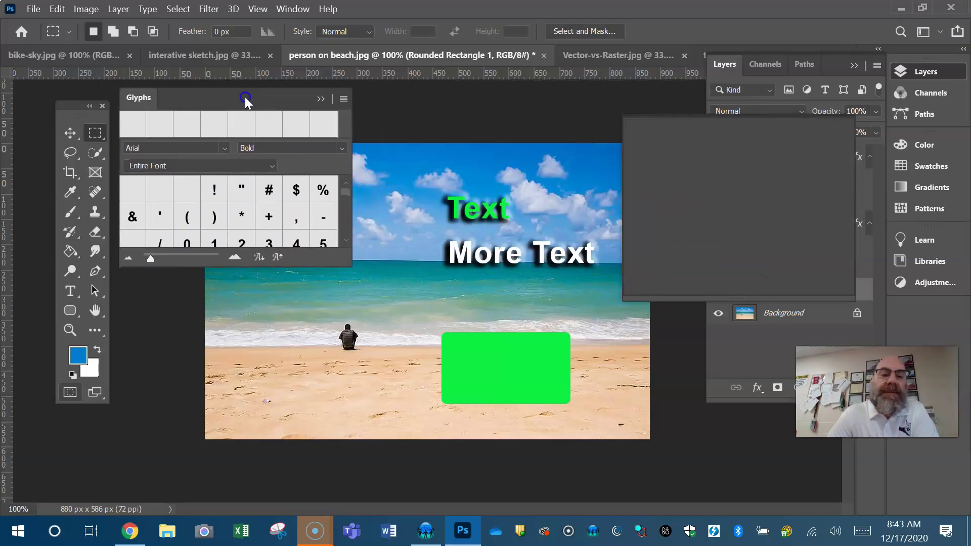
{"action": "left_click_drag", "start_coordinate": [348, 267], "coordinate": [358, 381]}
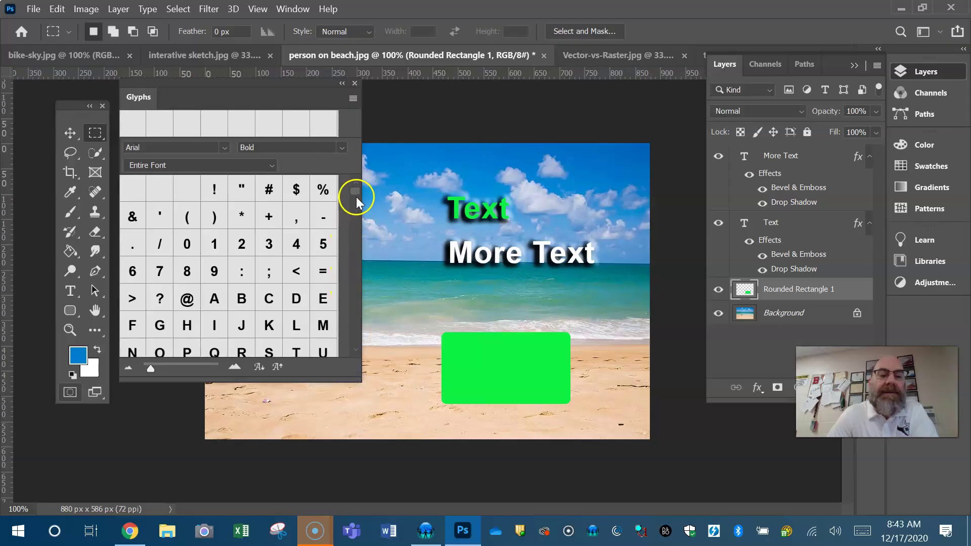
{"action": "mouse_move", "coordinate": [357, 197]}
{"action": "left_mouse_down"}
{"action": "mouse_move", "coordinate": [366, 352]}
{"action": "mouse_move", "coordinate": [371, 153]}
{"action": "left_mouse_up"}
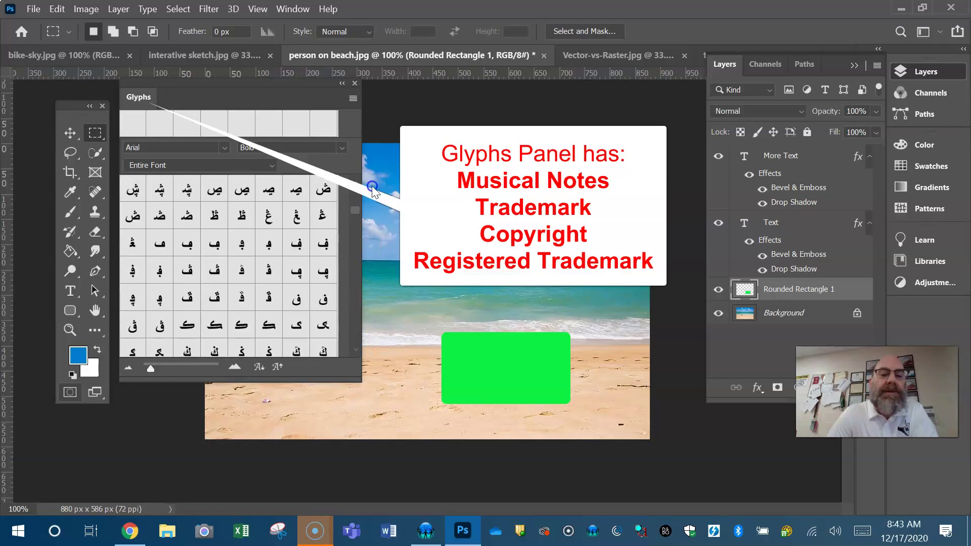
{"action": "left_click", "coordinate": [354, 100]}
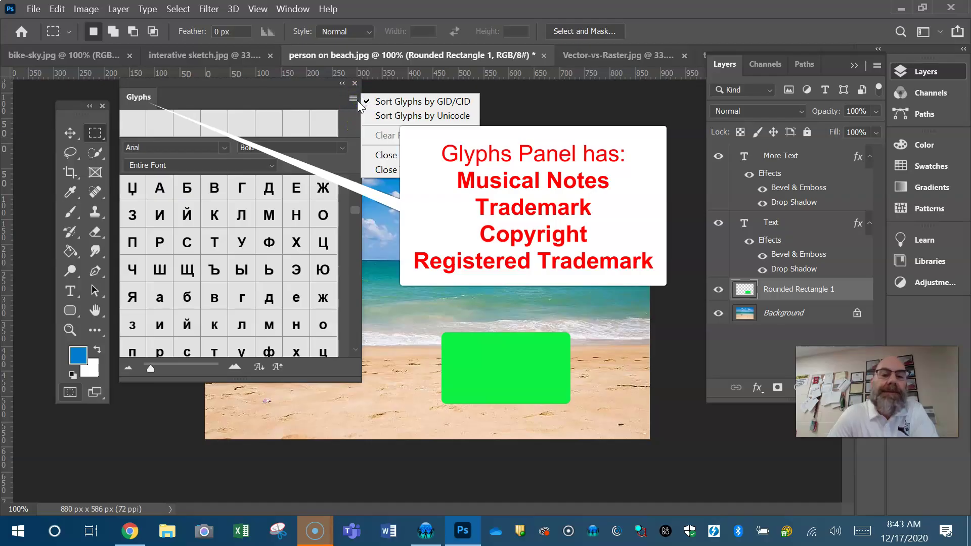
{"action": "left_click", "coordinate": [355, 100]}
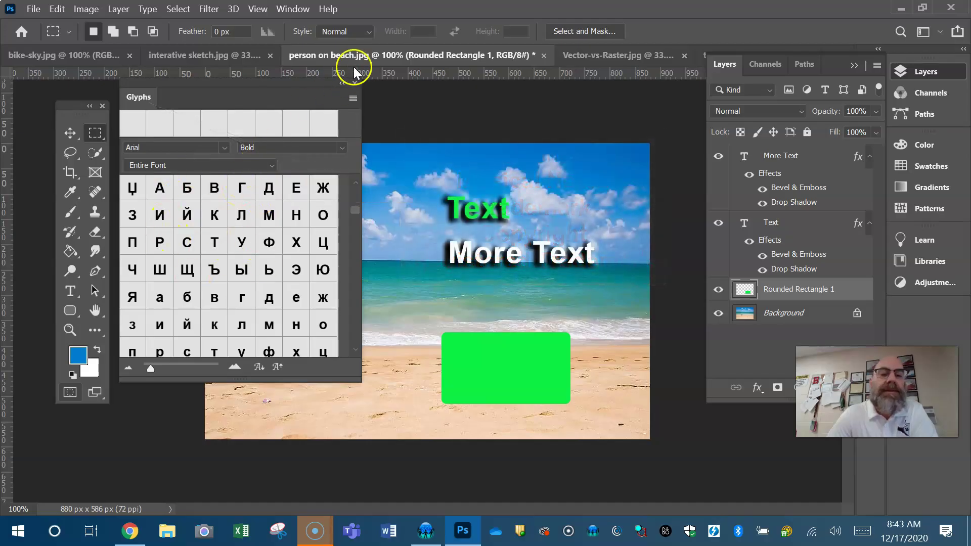
{"action": "left_click", "coordinate": [355, 84]}
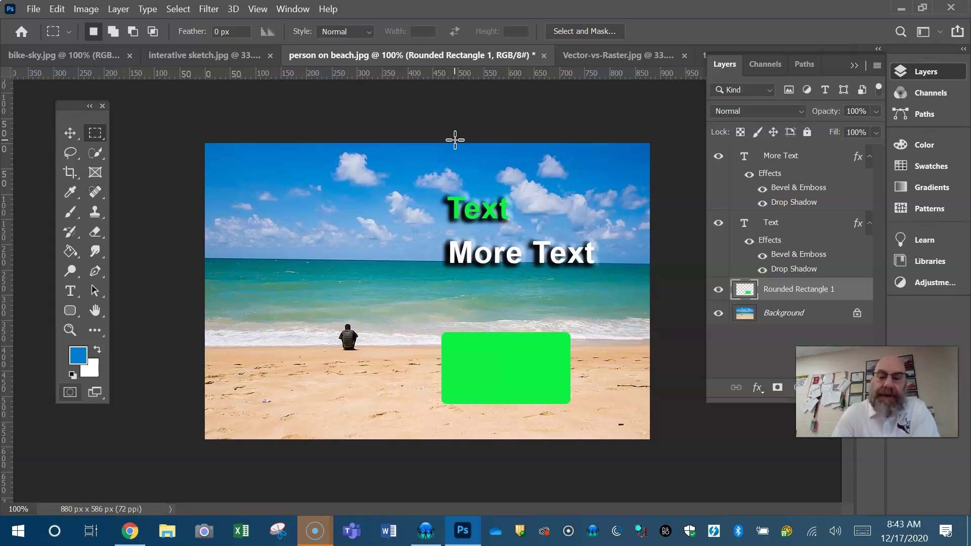
{"action": "left_click", "coordinate": [86, 9]}
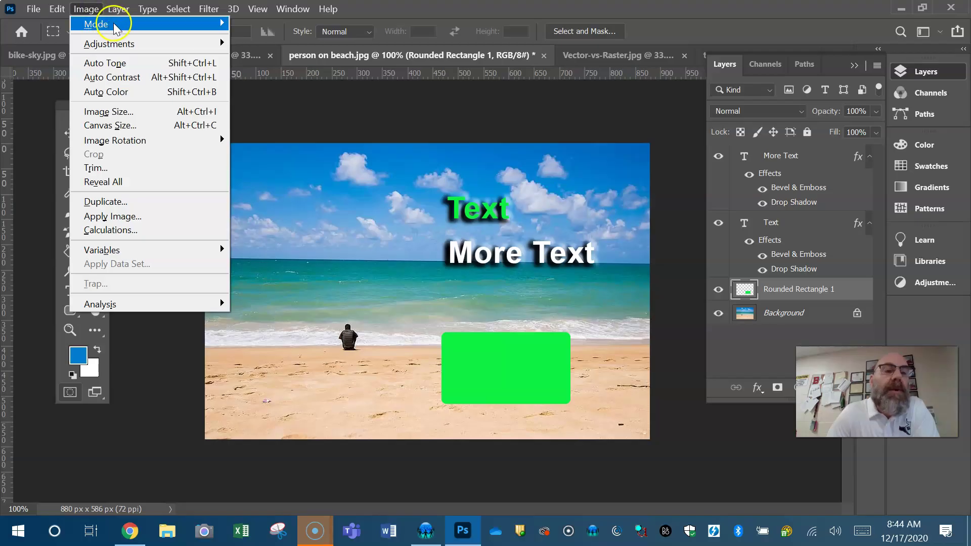
{"action": "mouse_move", "coordinate": [122, 24]}
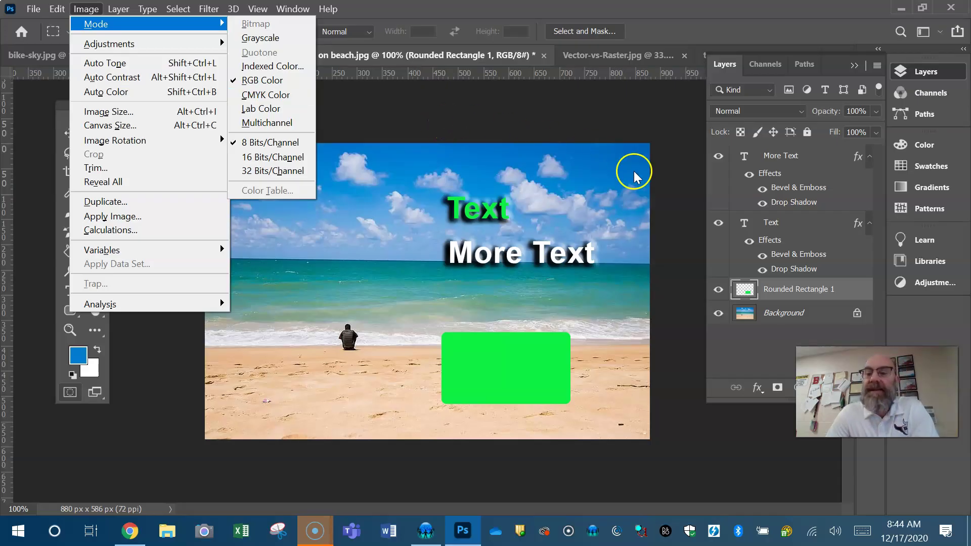
Set the Rounded Rectangle 1 layer's blending mode to Vivid Light
{"action": "left_click", "coordinate": [749, 355]}
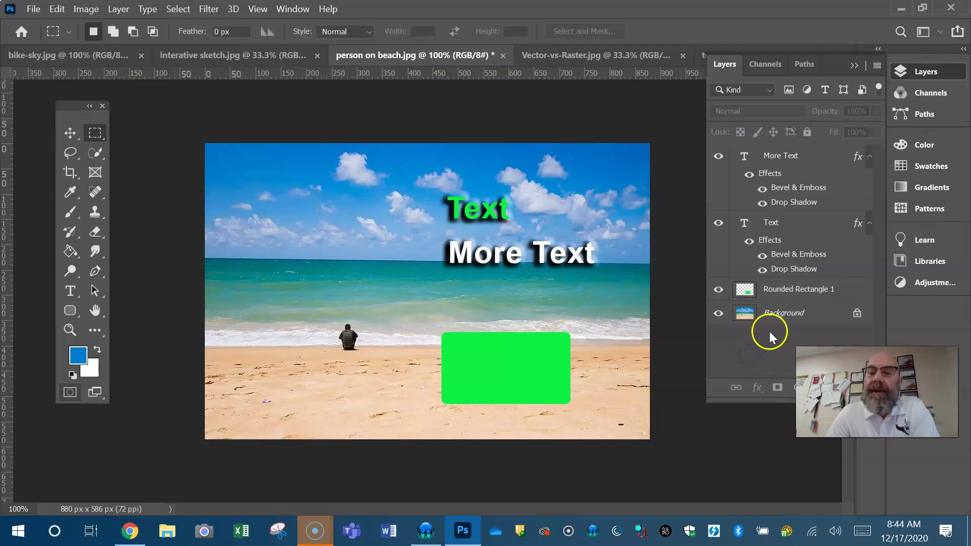
{"action": "left_click", "coordinate": [789, 289]}
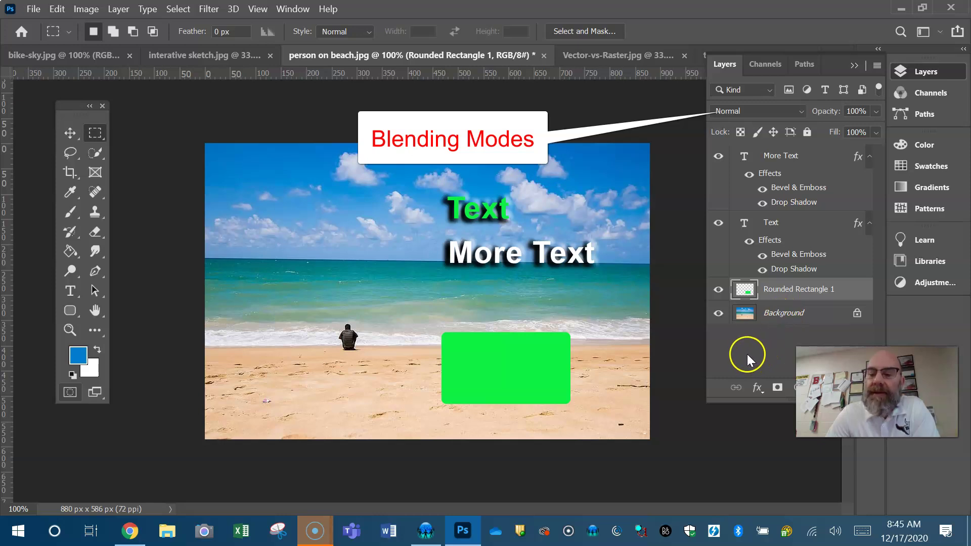
{"action": "left_click", "coordinate": [803, 111]}
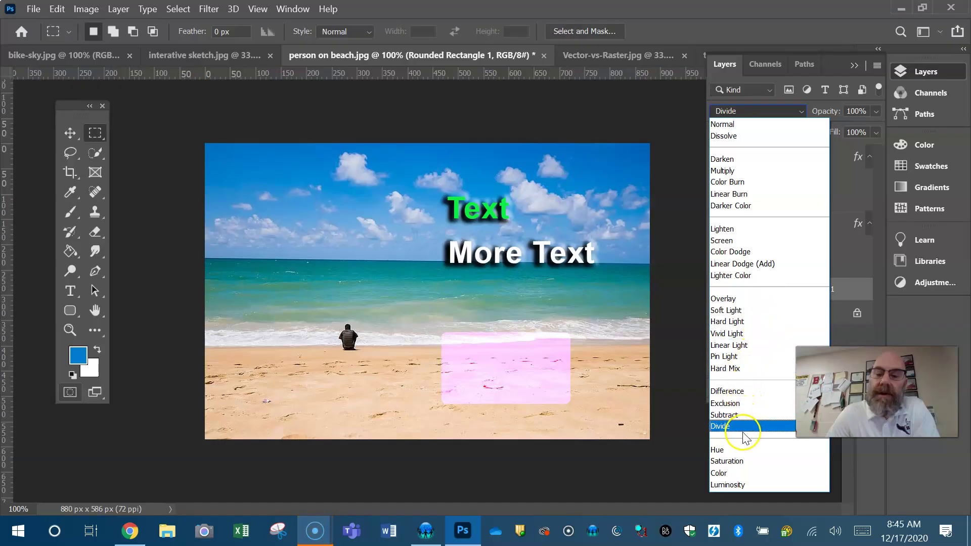
{"action": "left_click", "coordinate": [728, 334]}
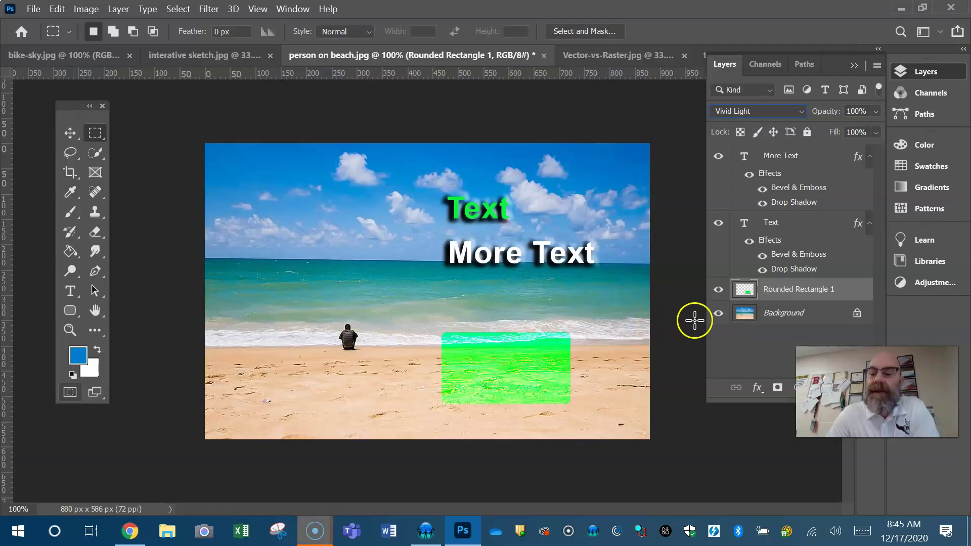
Lasso around the seated person on the Background layer
{"action": "left_click", "coordinate": [789, 315]}
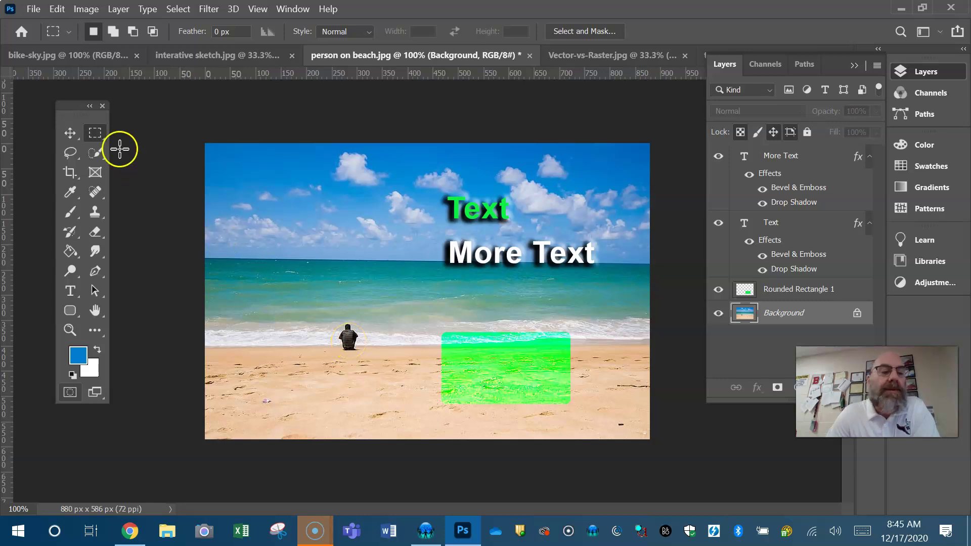
{"action": "right_click", "coordinate": [98, 135]}
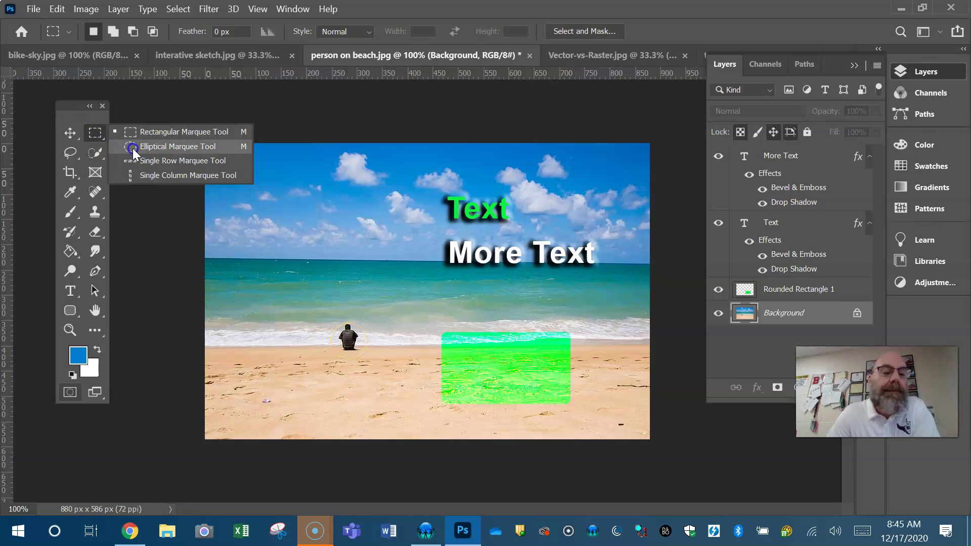
{"action": "left_click", "coordinate": [70, 152]}
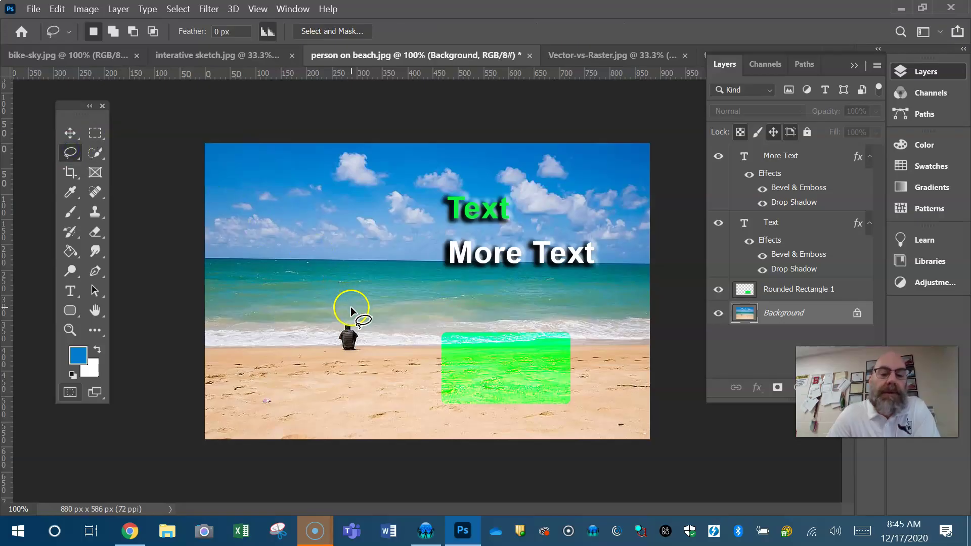
{"action": "mouse_move", "coordinate": [351, 307]}
{"action": "left_mouse_down"}
{"action": "mouse_move", "coordinate": [324, 347]}
{"action": "mouse_move", "coordinate": [375, 331]}
{"action": "mouse_move", "coordinate": [347, 306]}
{"action": "left_mouse_up"}
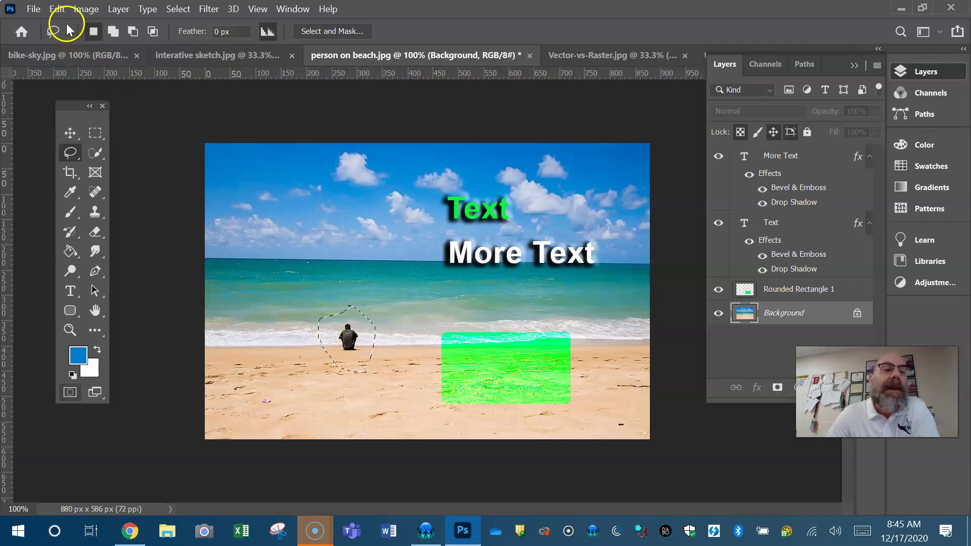
Content-Aware Fill the lassoed person away, deselect, then undo to restore the selection
{"action": "left_click", "coordinate": [57, 9]}
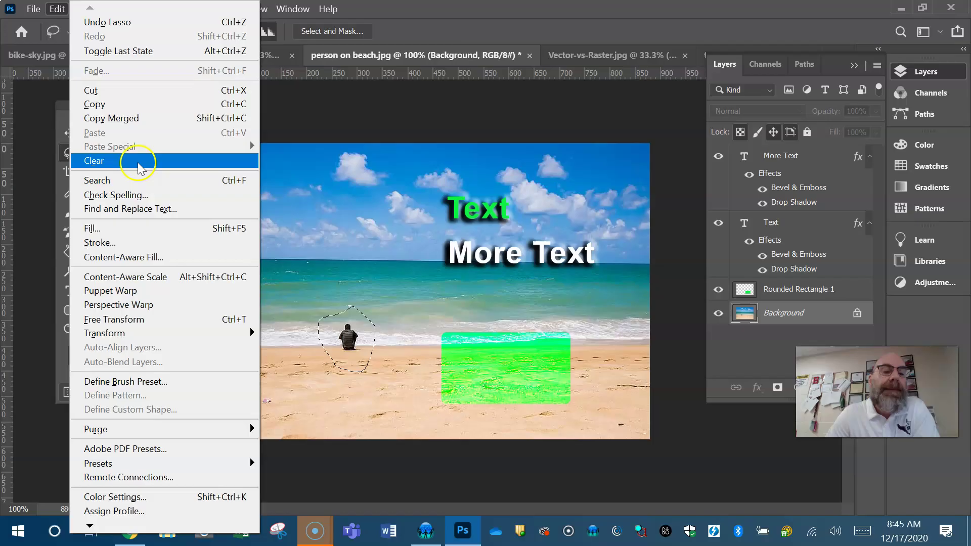
{"action": "left_click", "coordinate": [93, 229]}
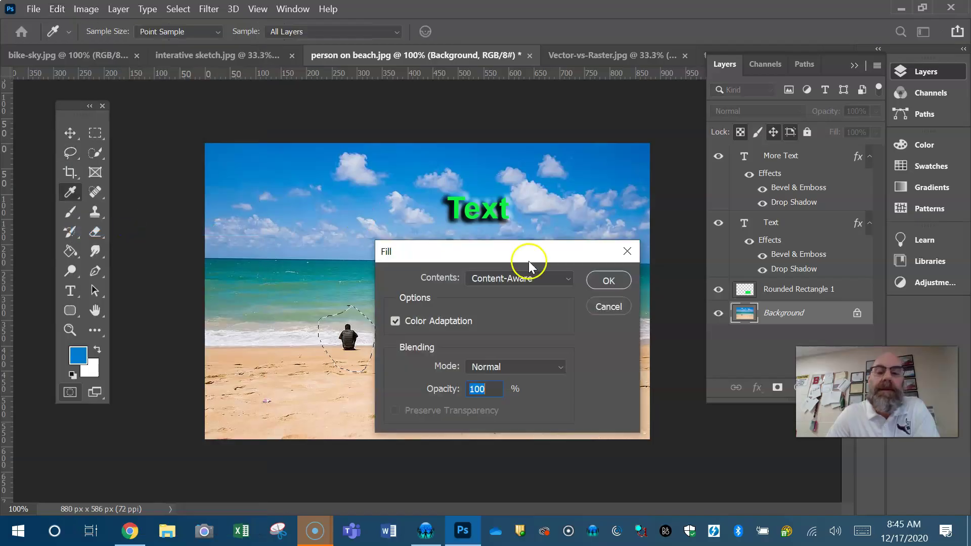
{"action": "left_click_drag", "start_coordinate": [539, 252], "coordinate": [639, 153]}
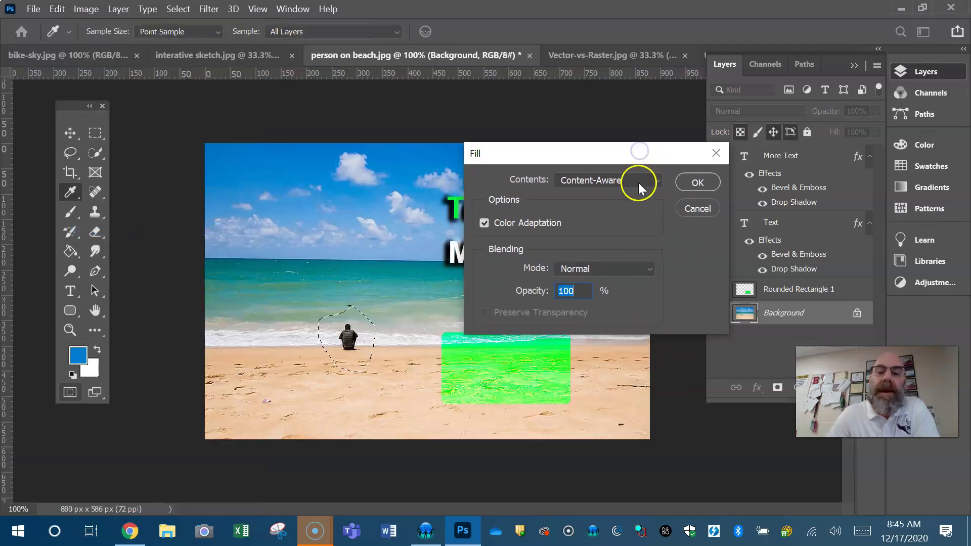
{"action": "left_click", "coordinate": [698, 182]}
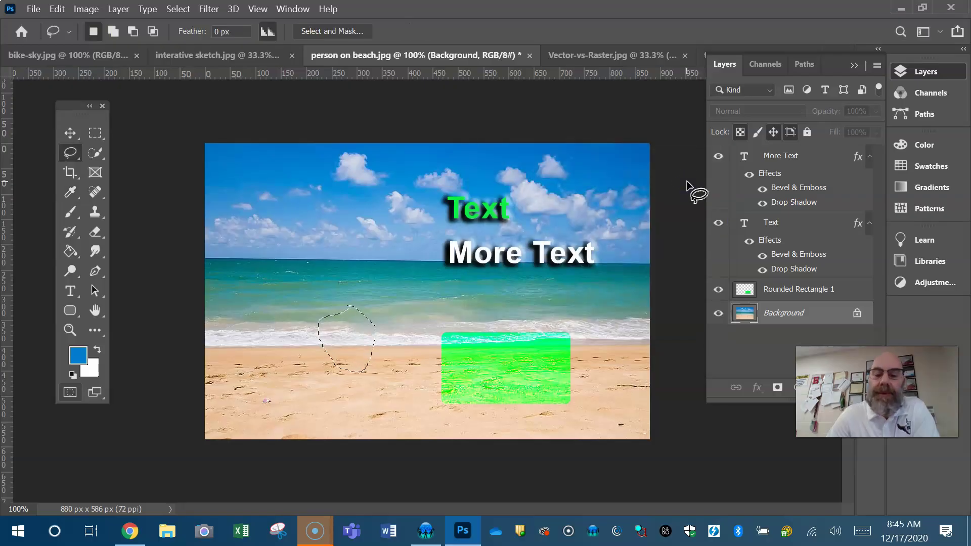
{"action": "key", "text": "ctrl+d"}
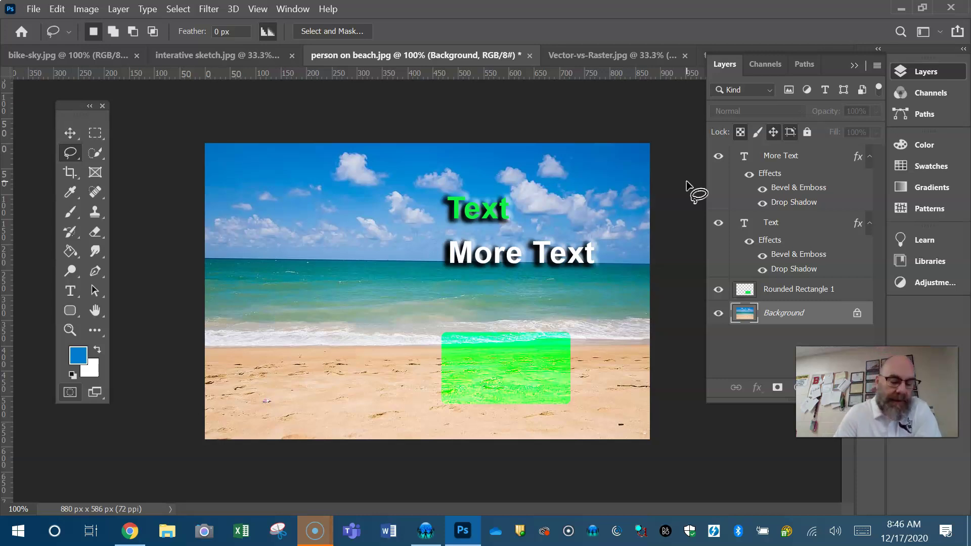
{"action": "key", "text": "ctrl+z"}
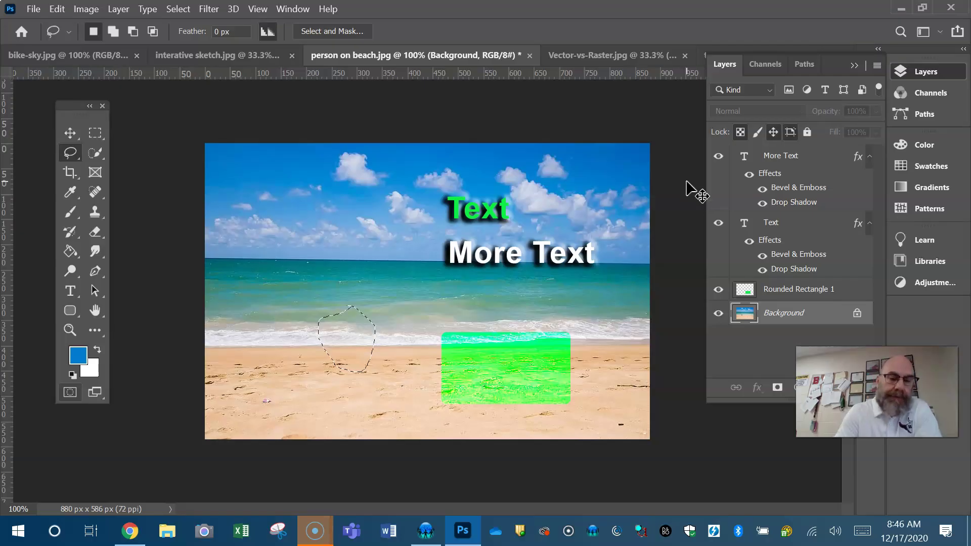
Undo the fill and shift the seated person left with the Content-Aware Move Tool
{"action": "key", "text": "ctrl+z"}
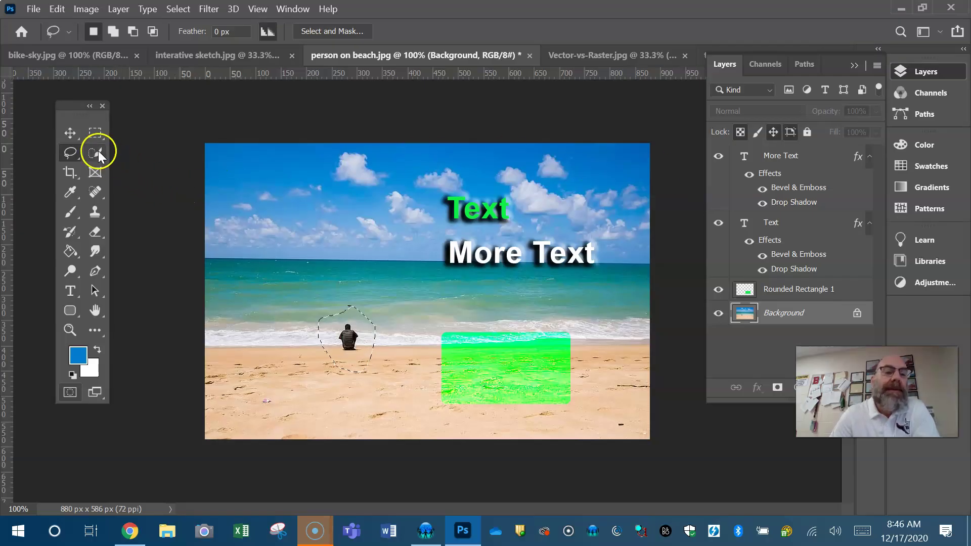
{"action": "left_click", "coordinate": [95, 136]}
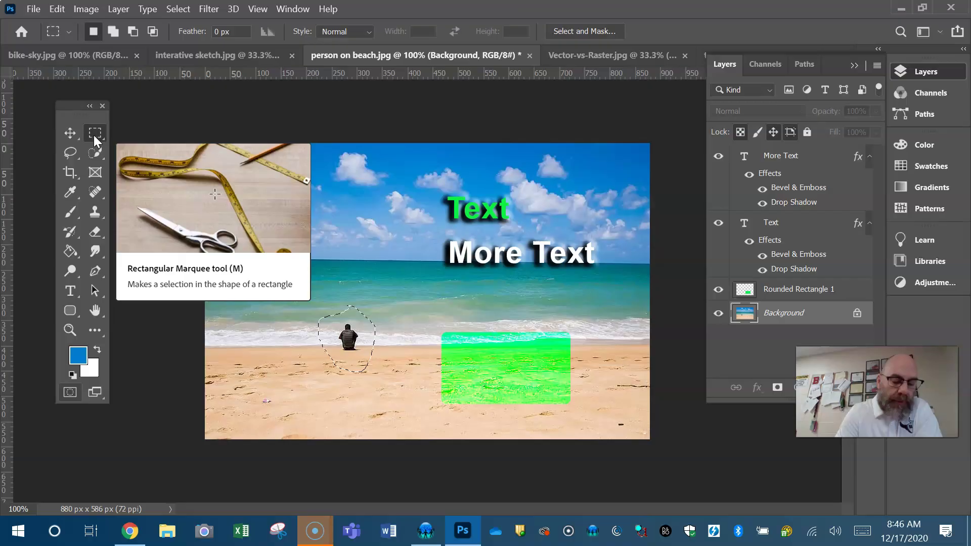
{"action": "right_click", "coordinate": [97, 194]}
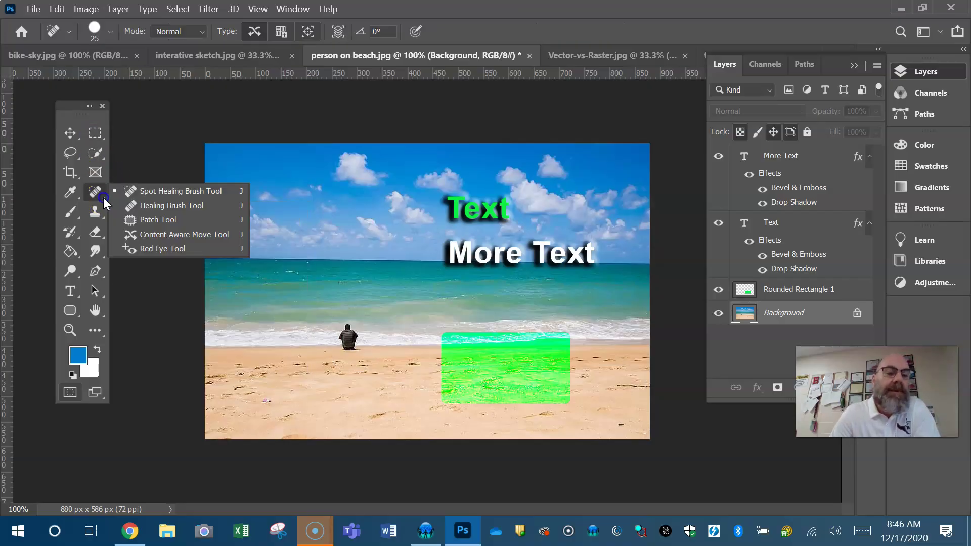
{"action": "left_click", "coordinate": [184, 234]}
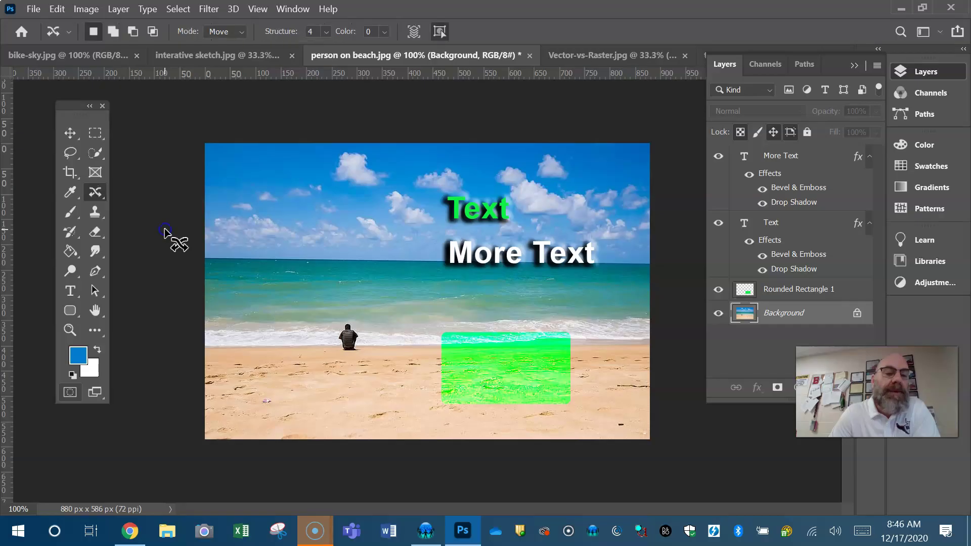
{"action": "left_click_drag", "start_coordinate": [345, 307], "coordinate": [348, 368]}
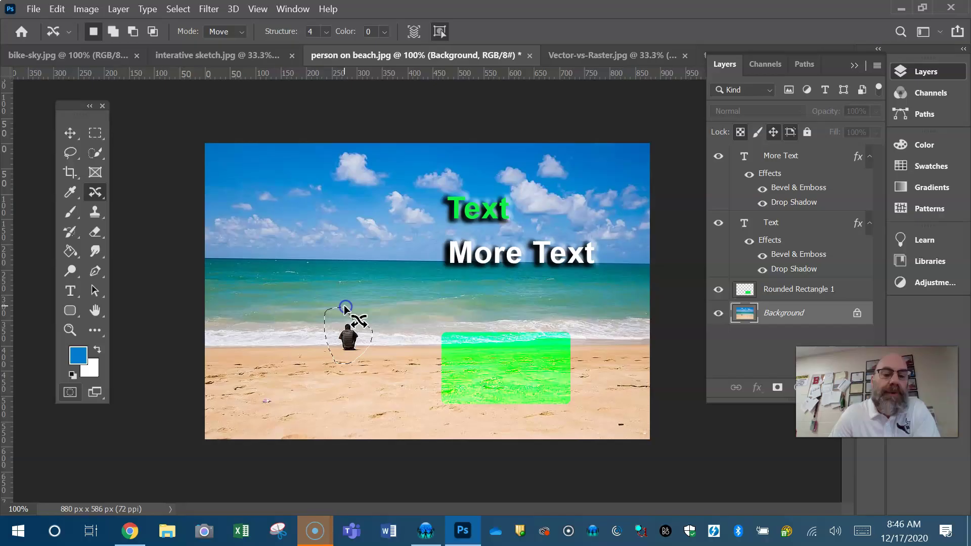
{"action": "left_click_drag", "start_coordinate": [345, 308], "coordinate": [244, 339]}
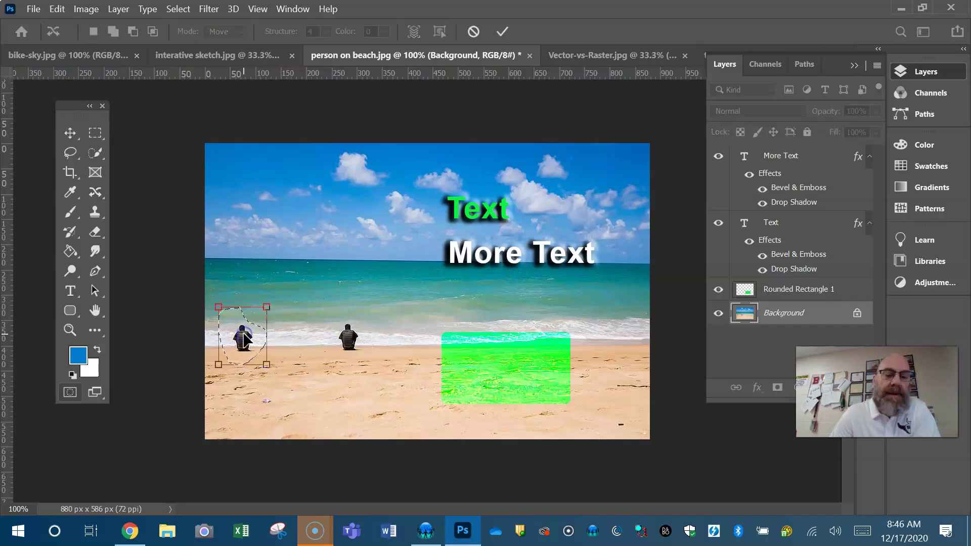
{"action": "left_click", "coordinate": [501, 31]}
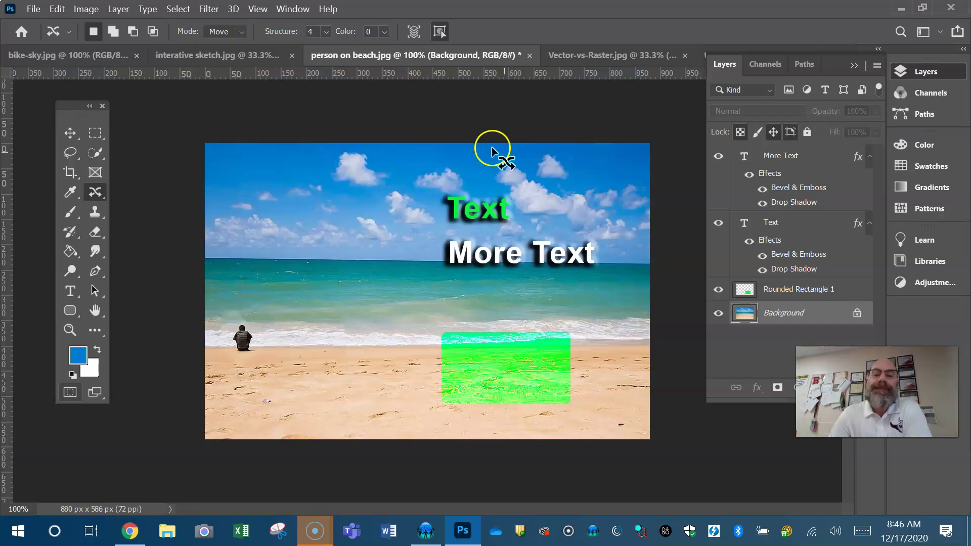
Convert Rounded Rectangle 1 to a smart object and add a layer mask to Background
{"action": "left_click", "coordinate": [778, 290]}
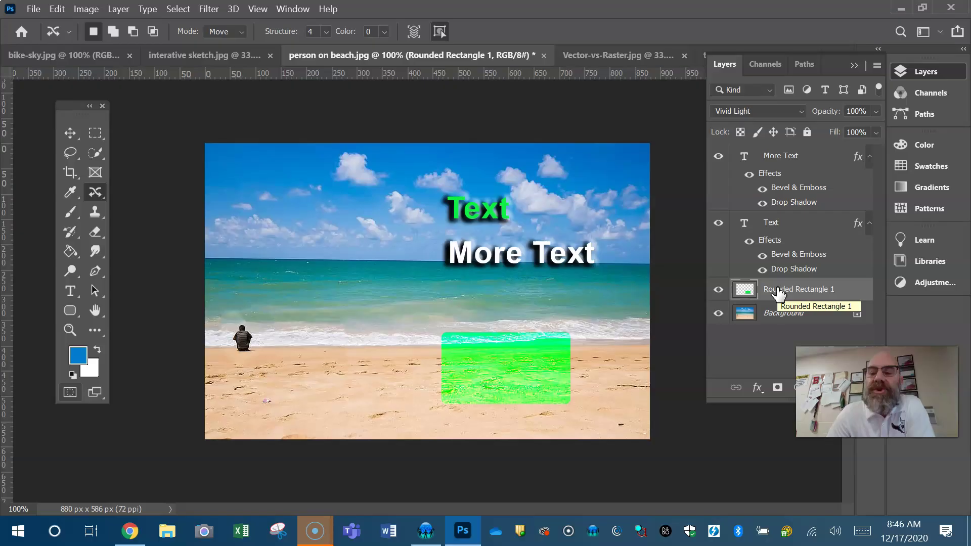
{"action": "left_click", "coordinate": [805, 290]}
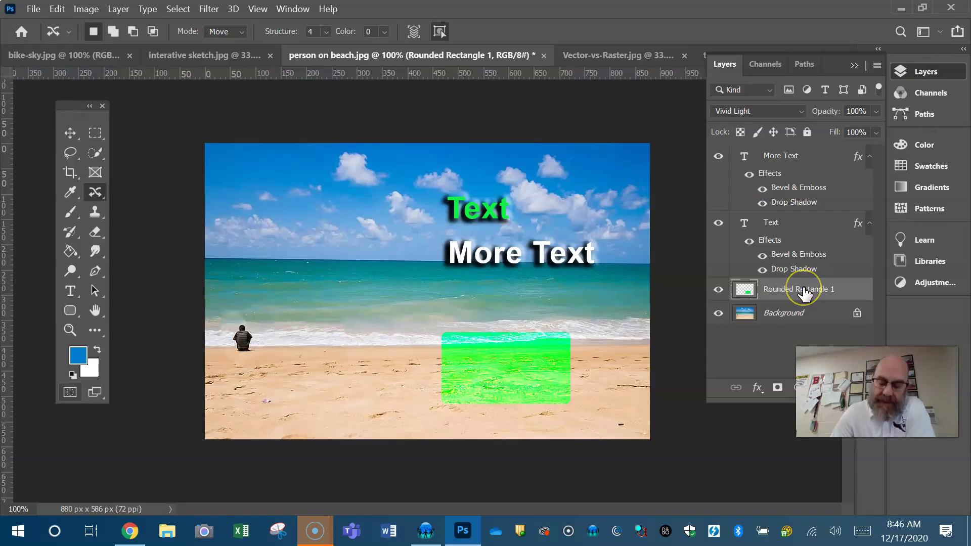
{"action": "right_click", "coordinate": [804, 292]}
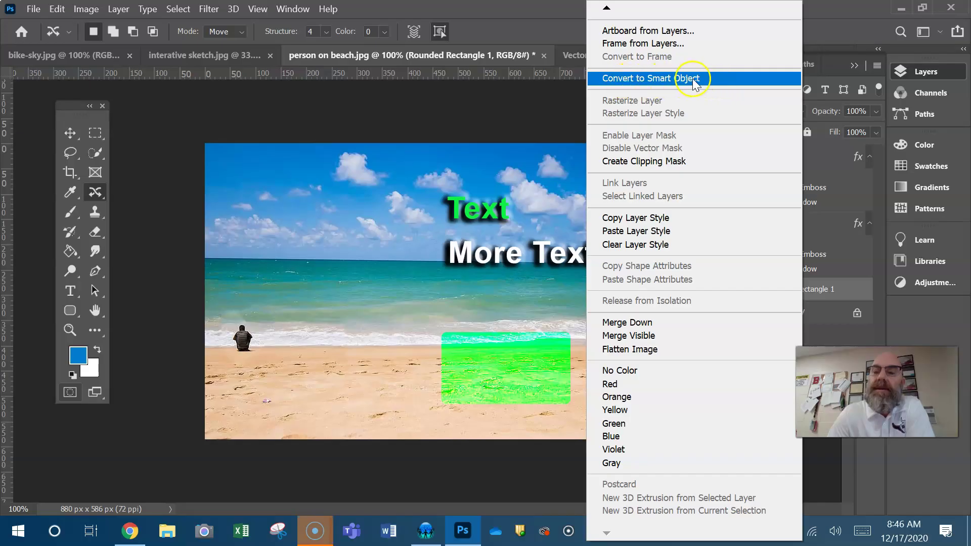
{"action": "left_click", "coordinate": [751, 79]}
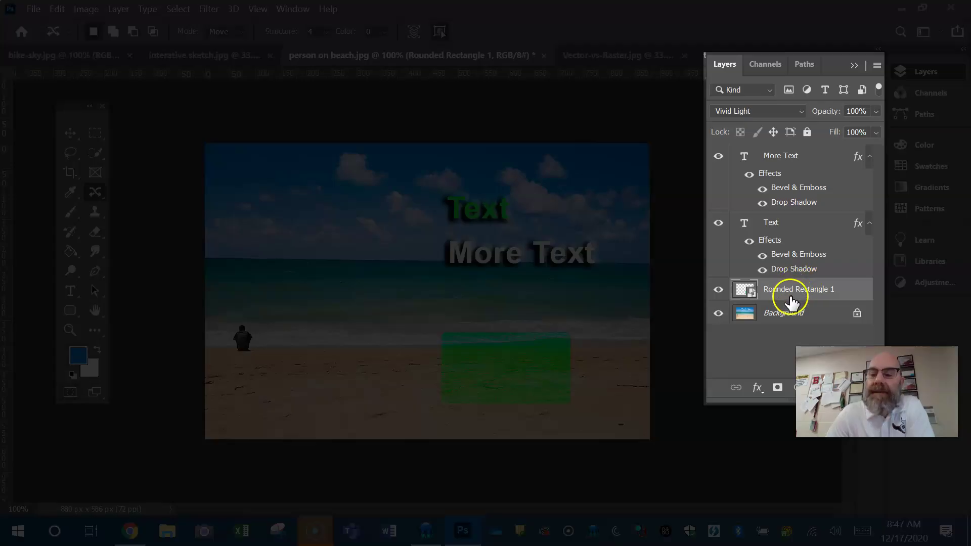
{"action": "left_click", "coordinate": [786, 316]}
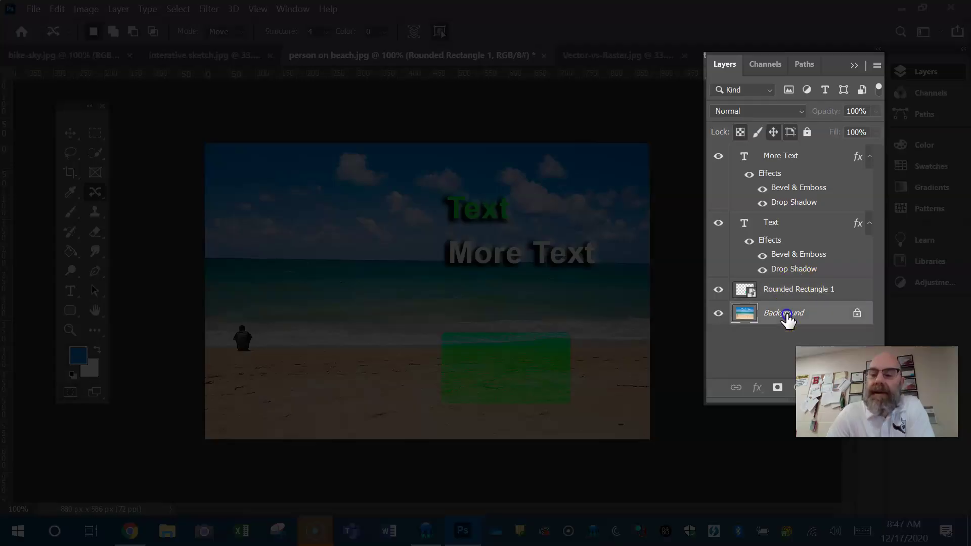
{"action": "left_click", "coordinate": [779, 389]}
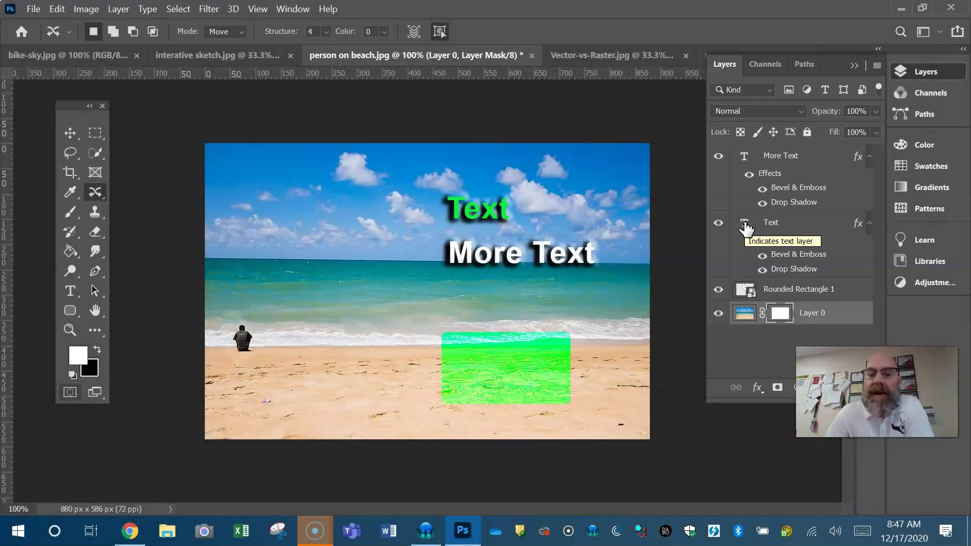
Float the Character panel over the photo's upper left and select the Horizontal Type tool
{"action": "left_click", "coordinate": [293, 8]}
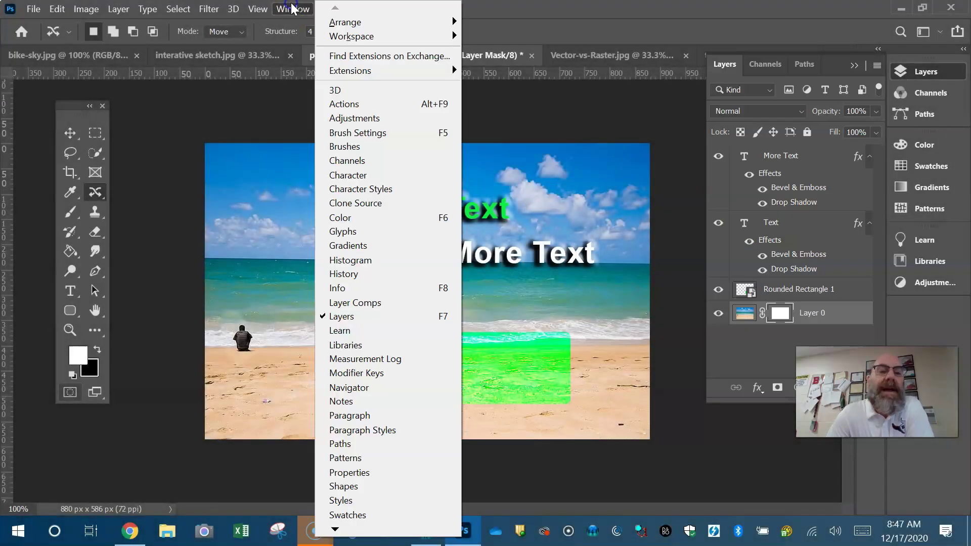
{"action": "left_click", "coordinate": [350, 175]}
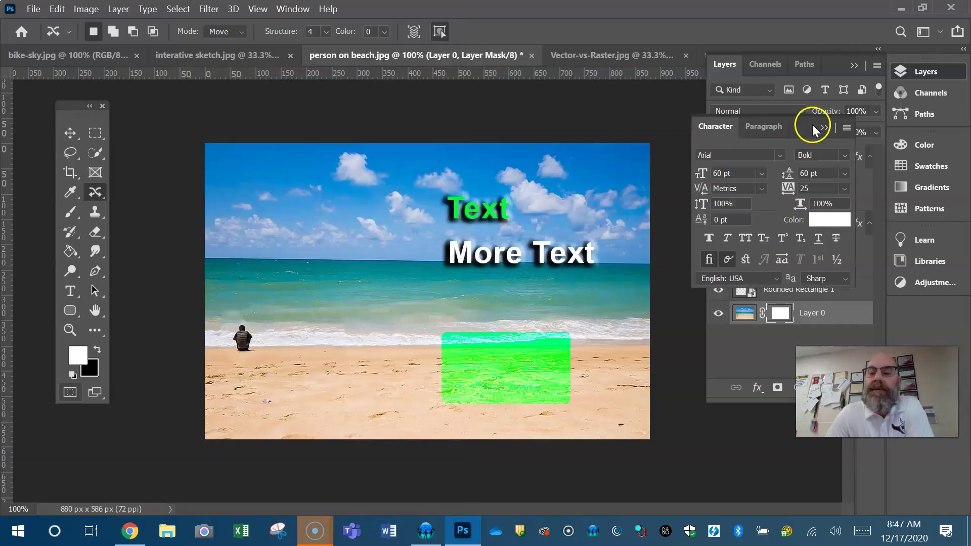
{"action": "left_click_drag", "start_coordinate": [780, 131], "coordinate": [322, 116]}
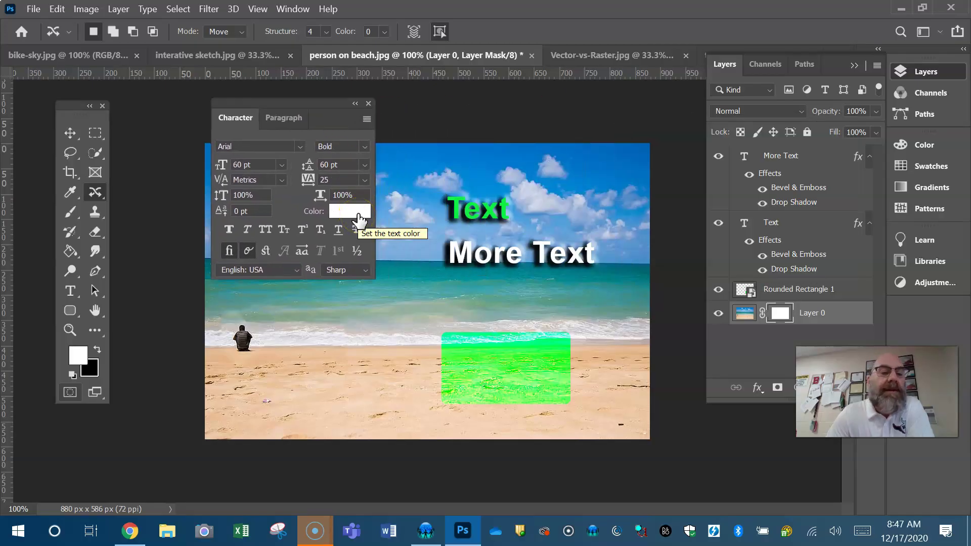
{"action": "left_click", "coordinate": [70, 292]}
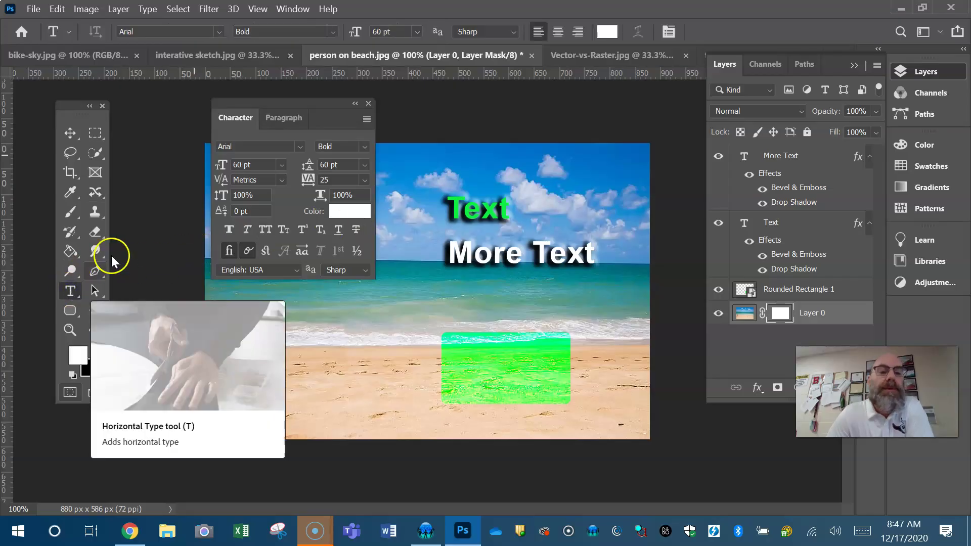